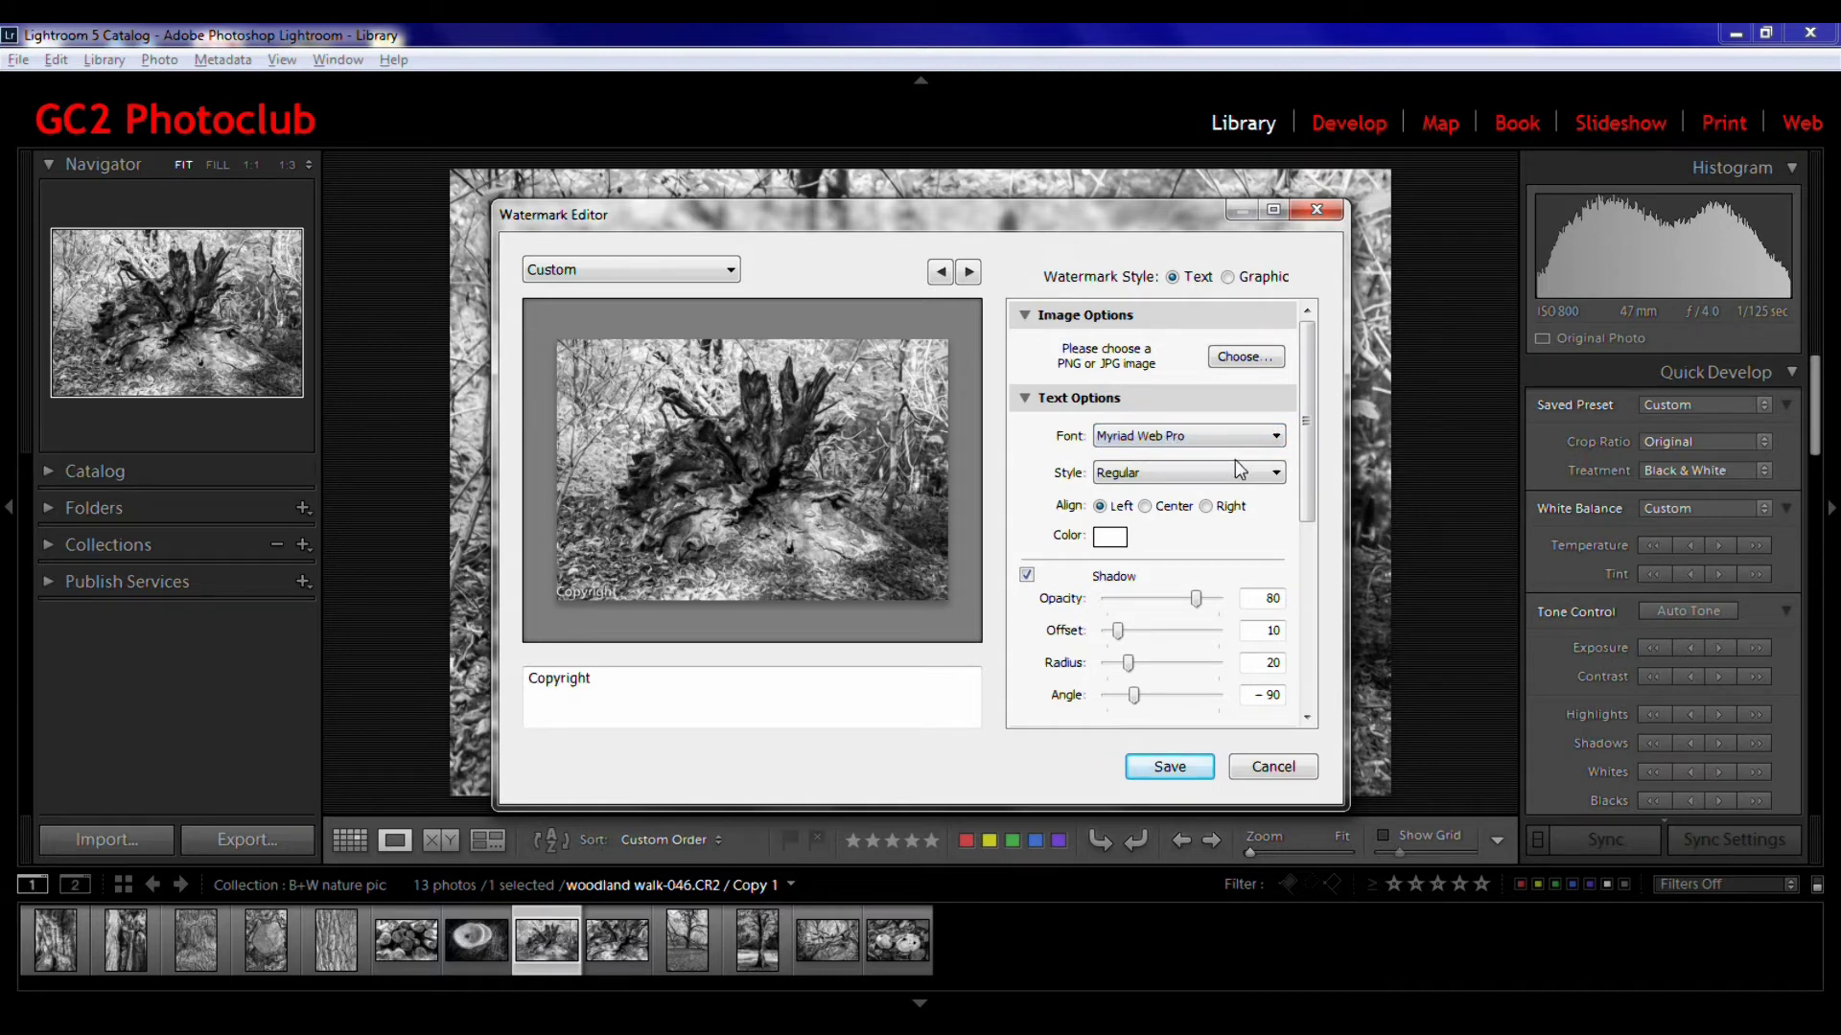
Set the watermark text alignment to Center, keeping the Regular style
left_click(1276, 472)
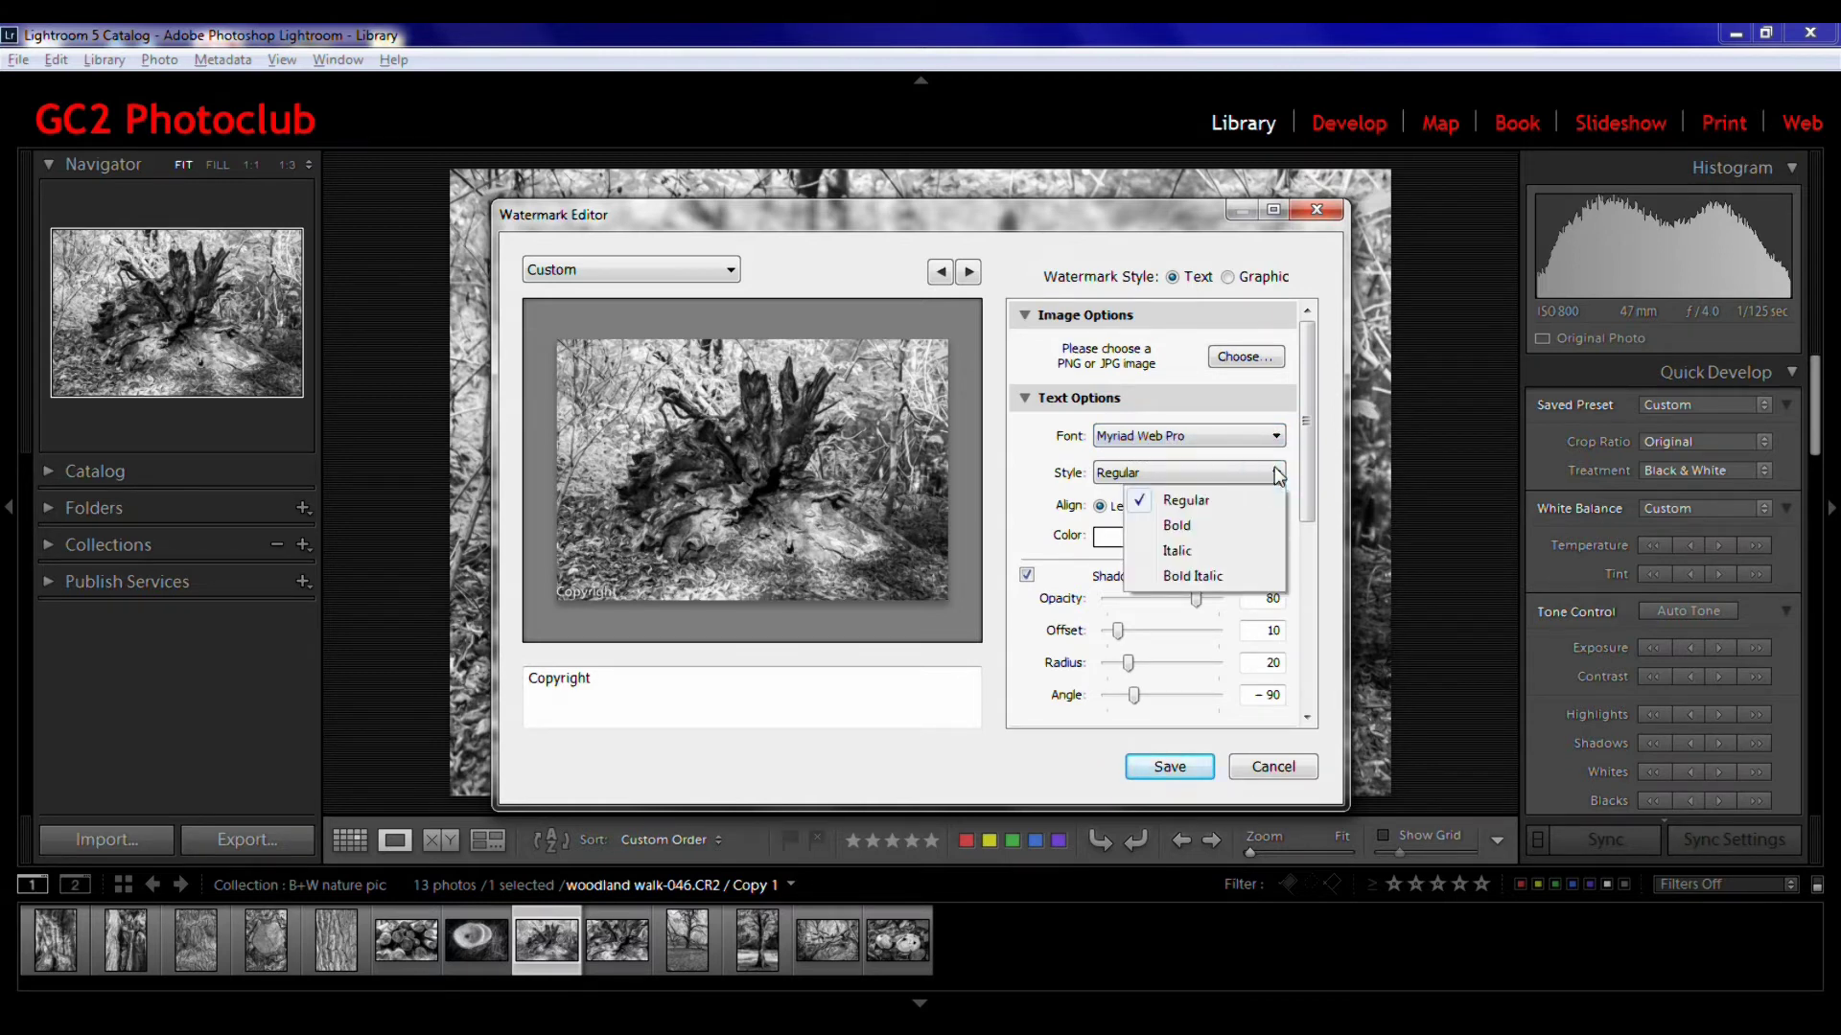
left_click(1278, 475)
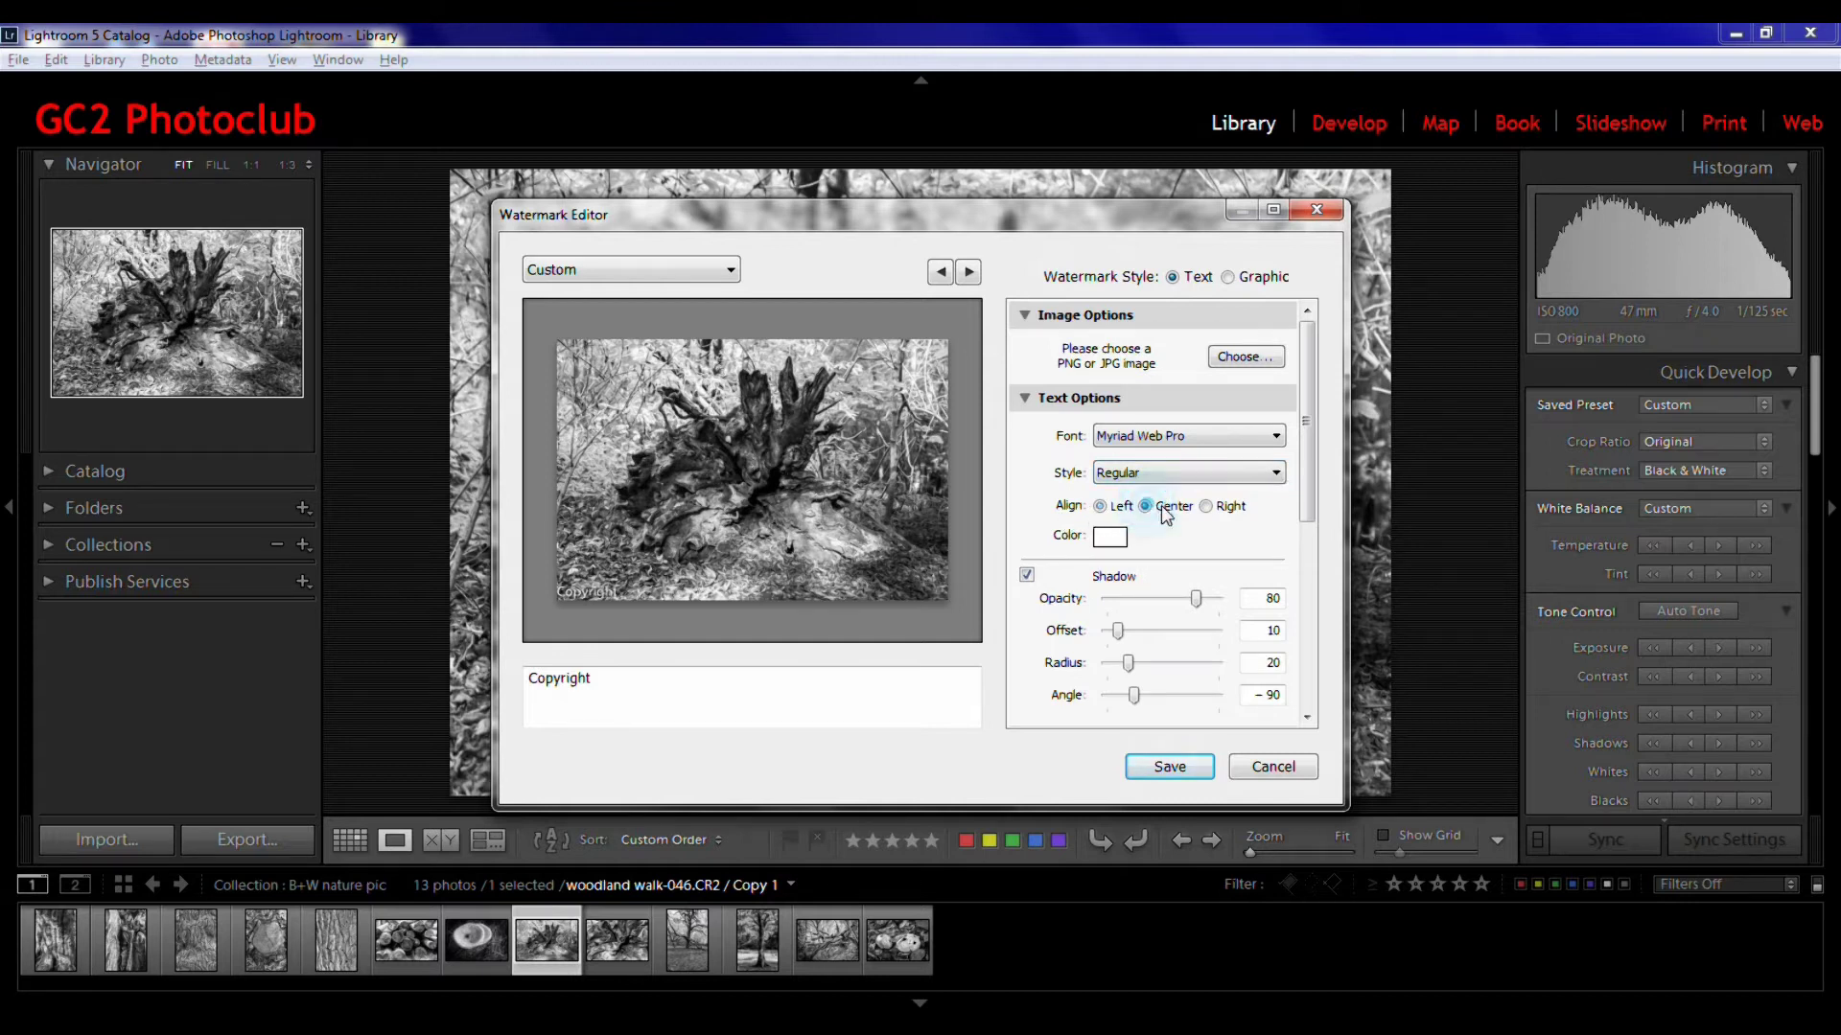
left_click(1205, 506)
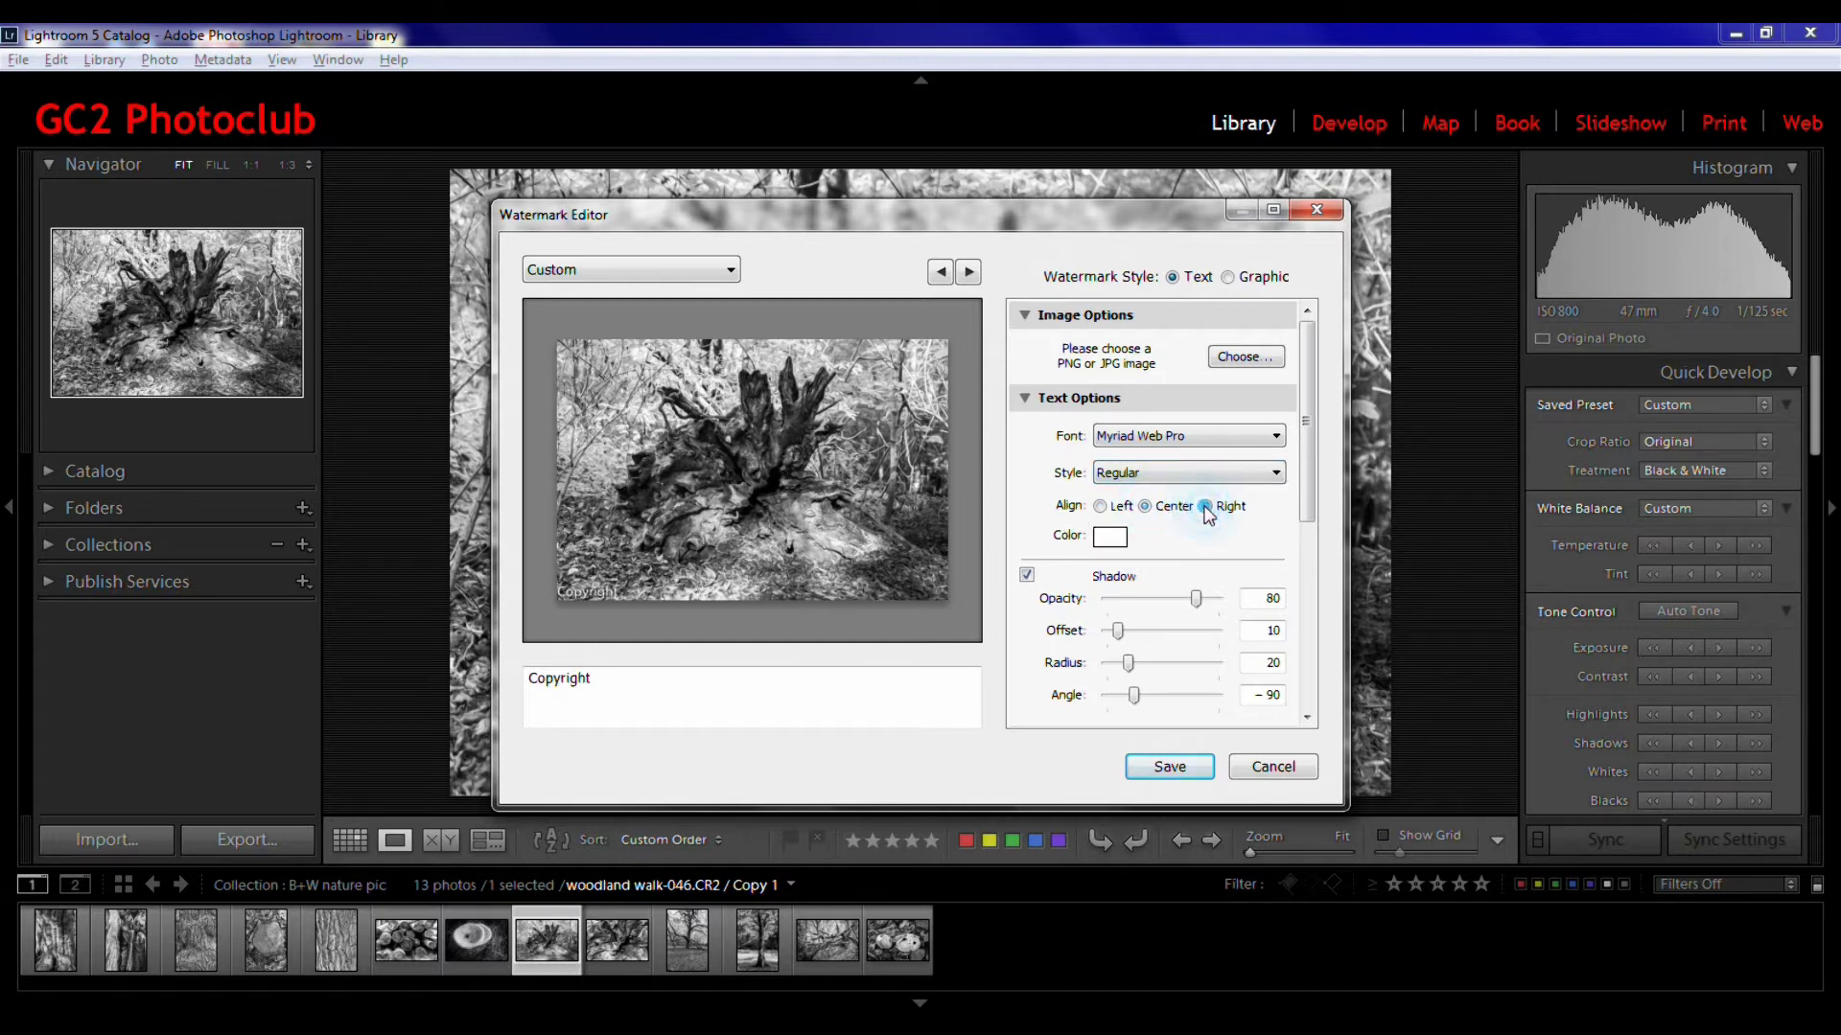
left_click(1144, 508)
left_click(595, 690)
double_click(604, 679)
type("www.gc2photoclub.com")
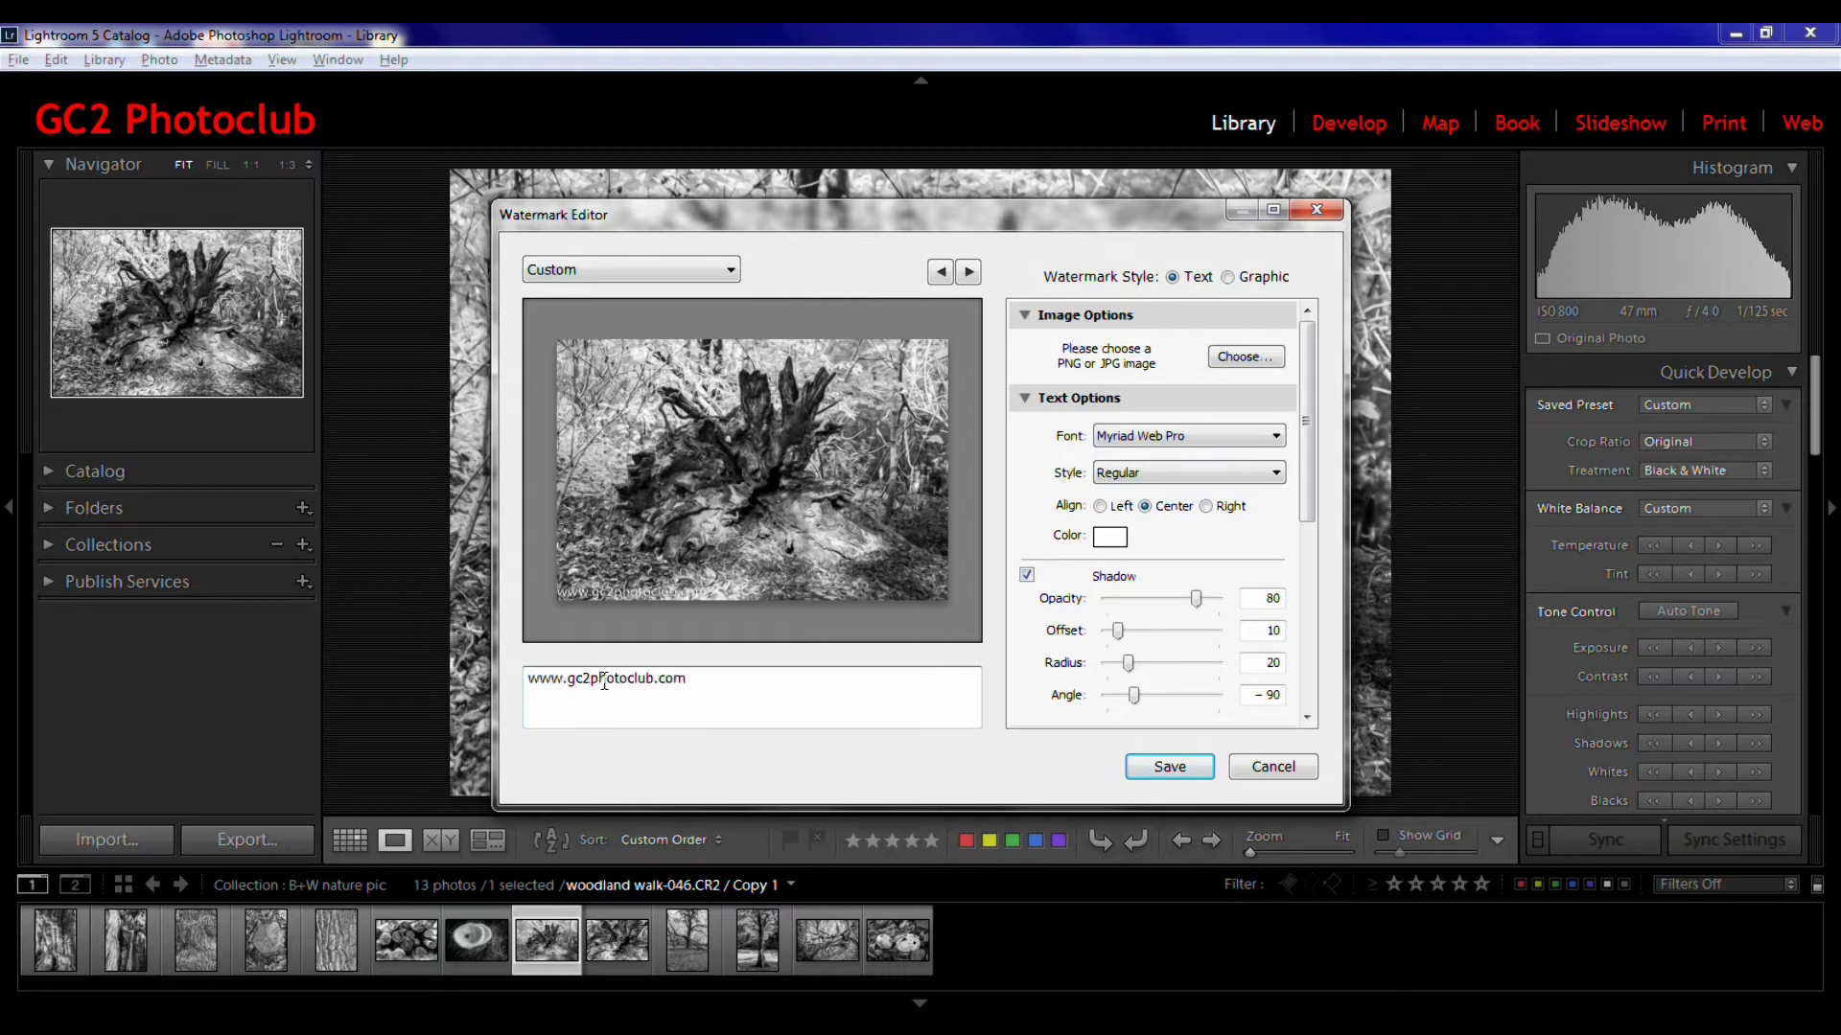
Change the watermark text color to a saturated red
left_click(1110, 538)
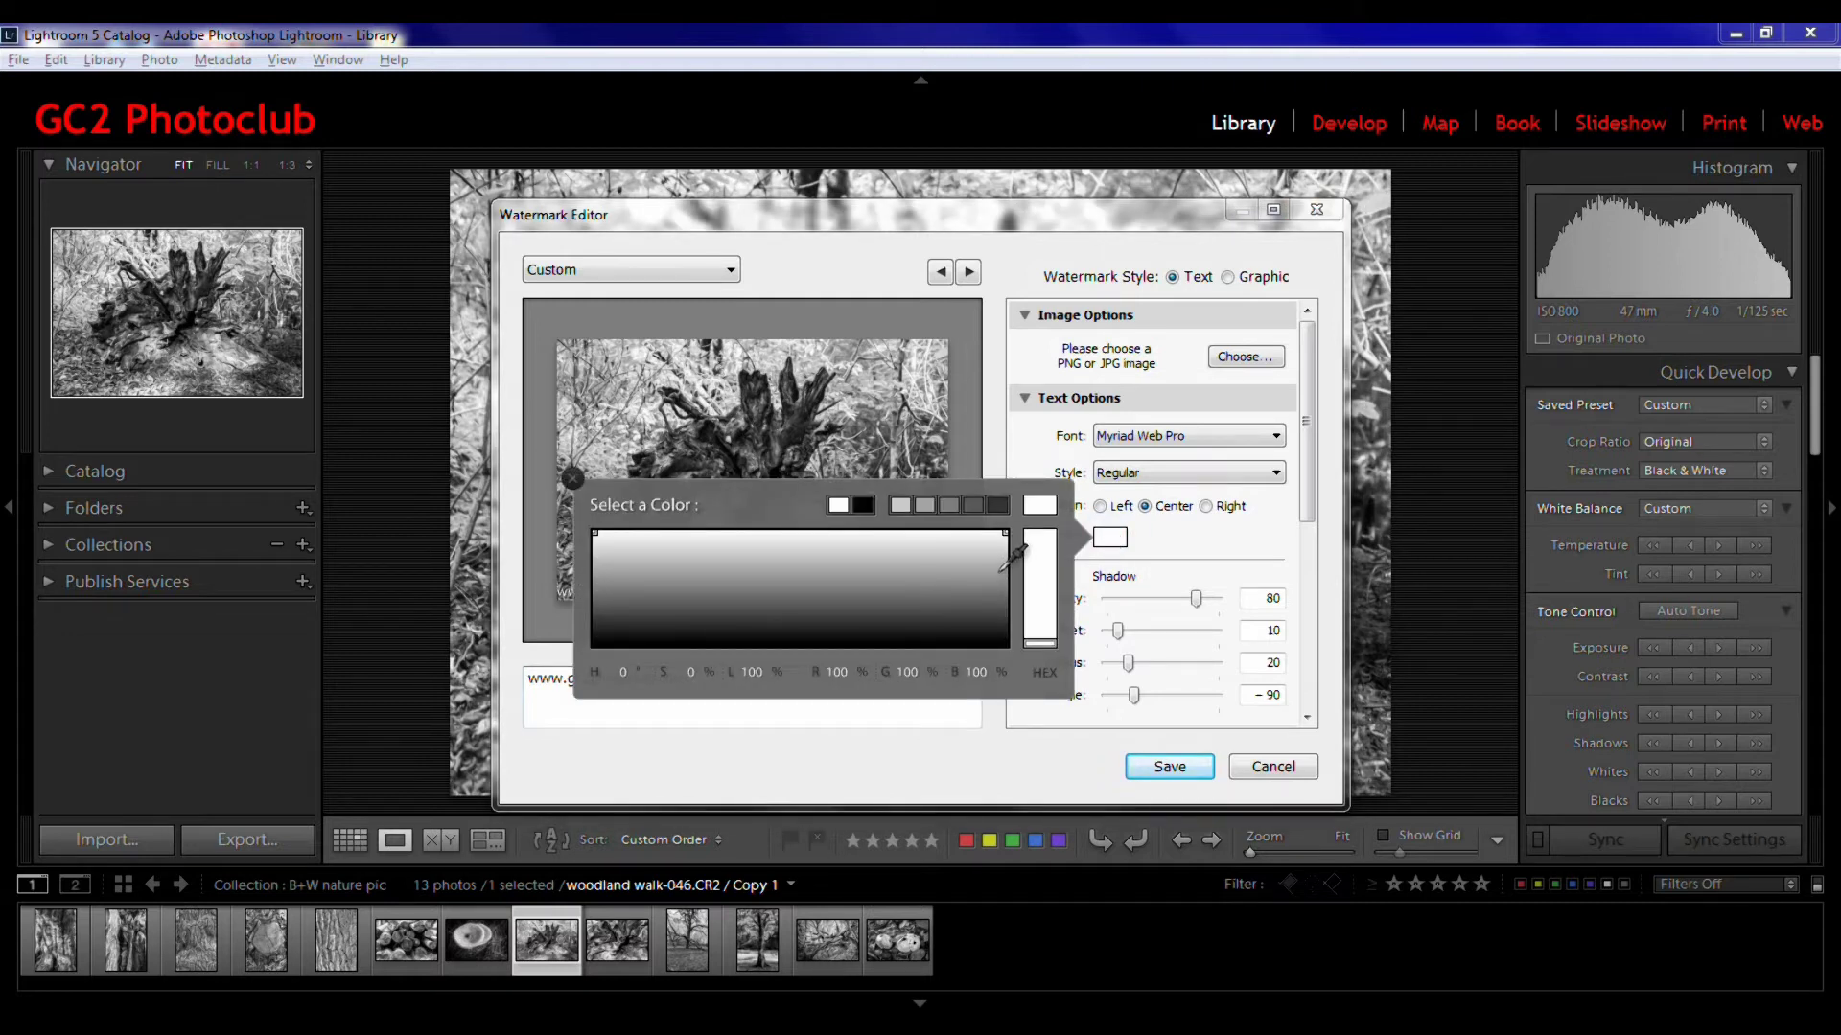
left_click(594, 573)
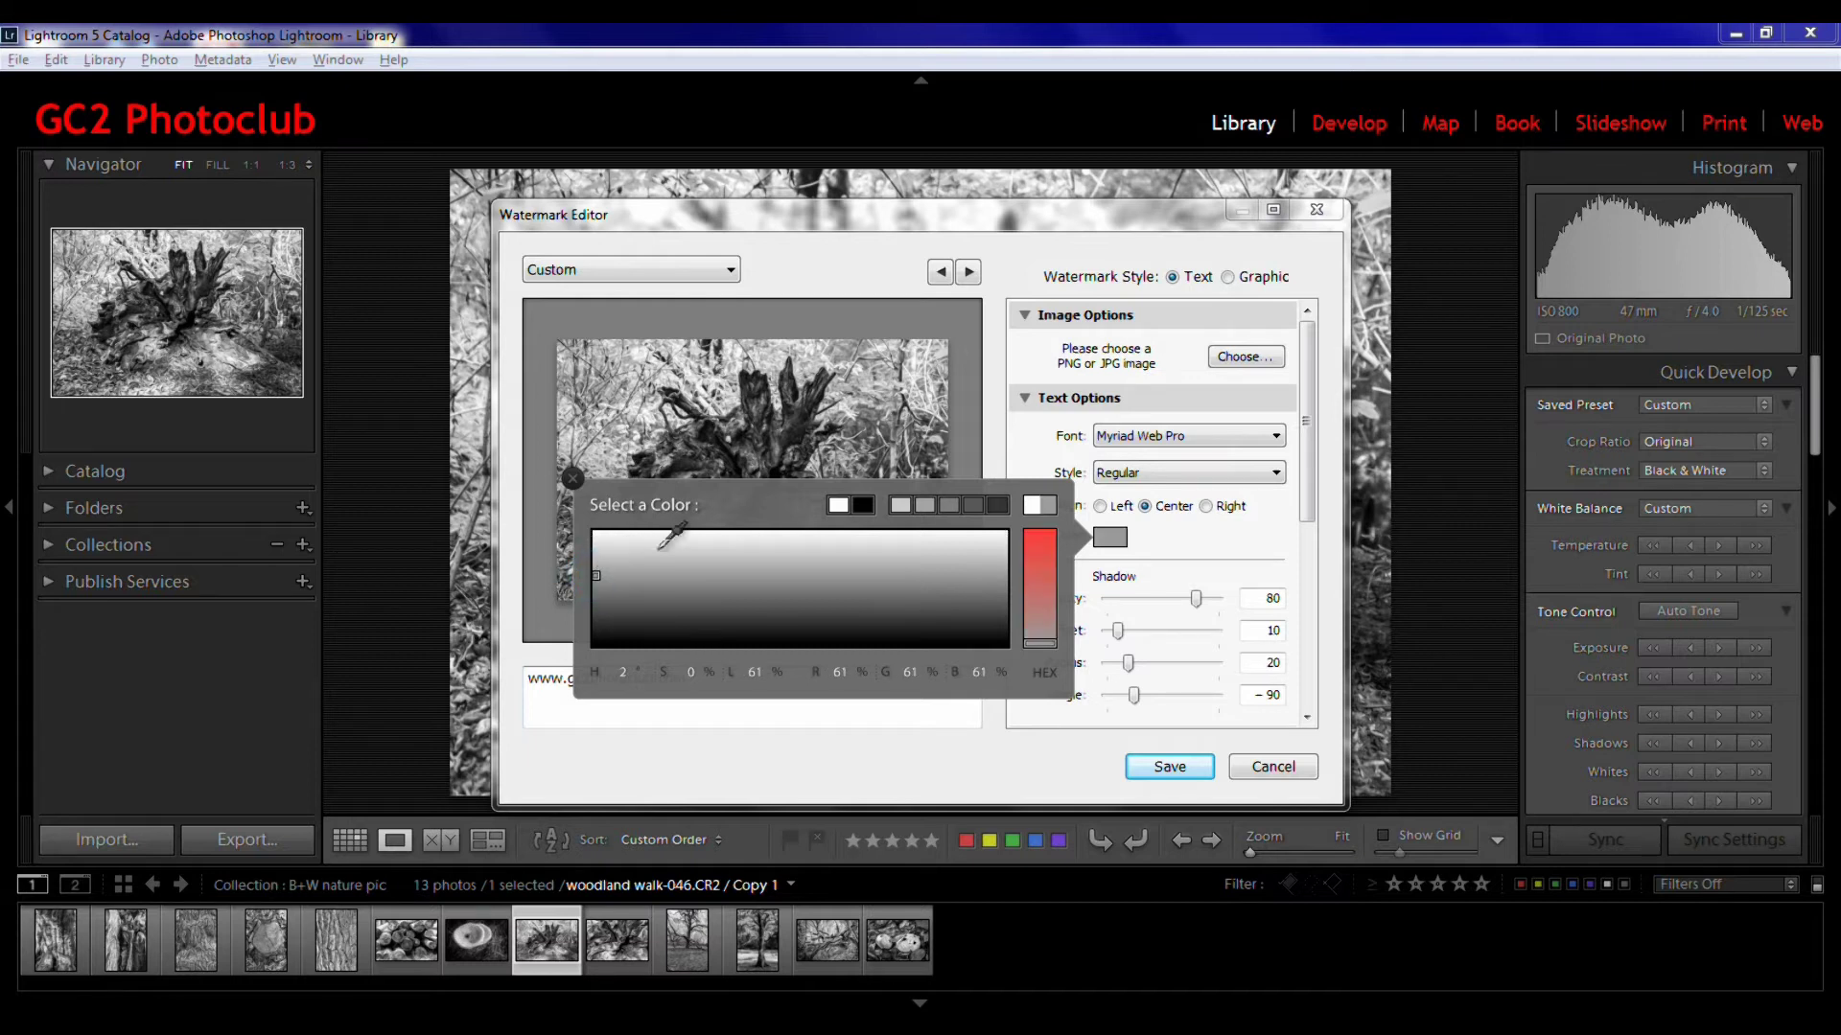
left_click(1039, 534)
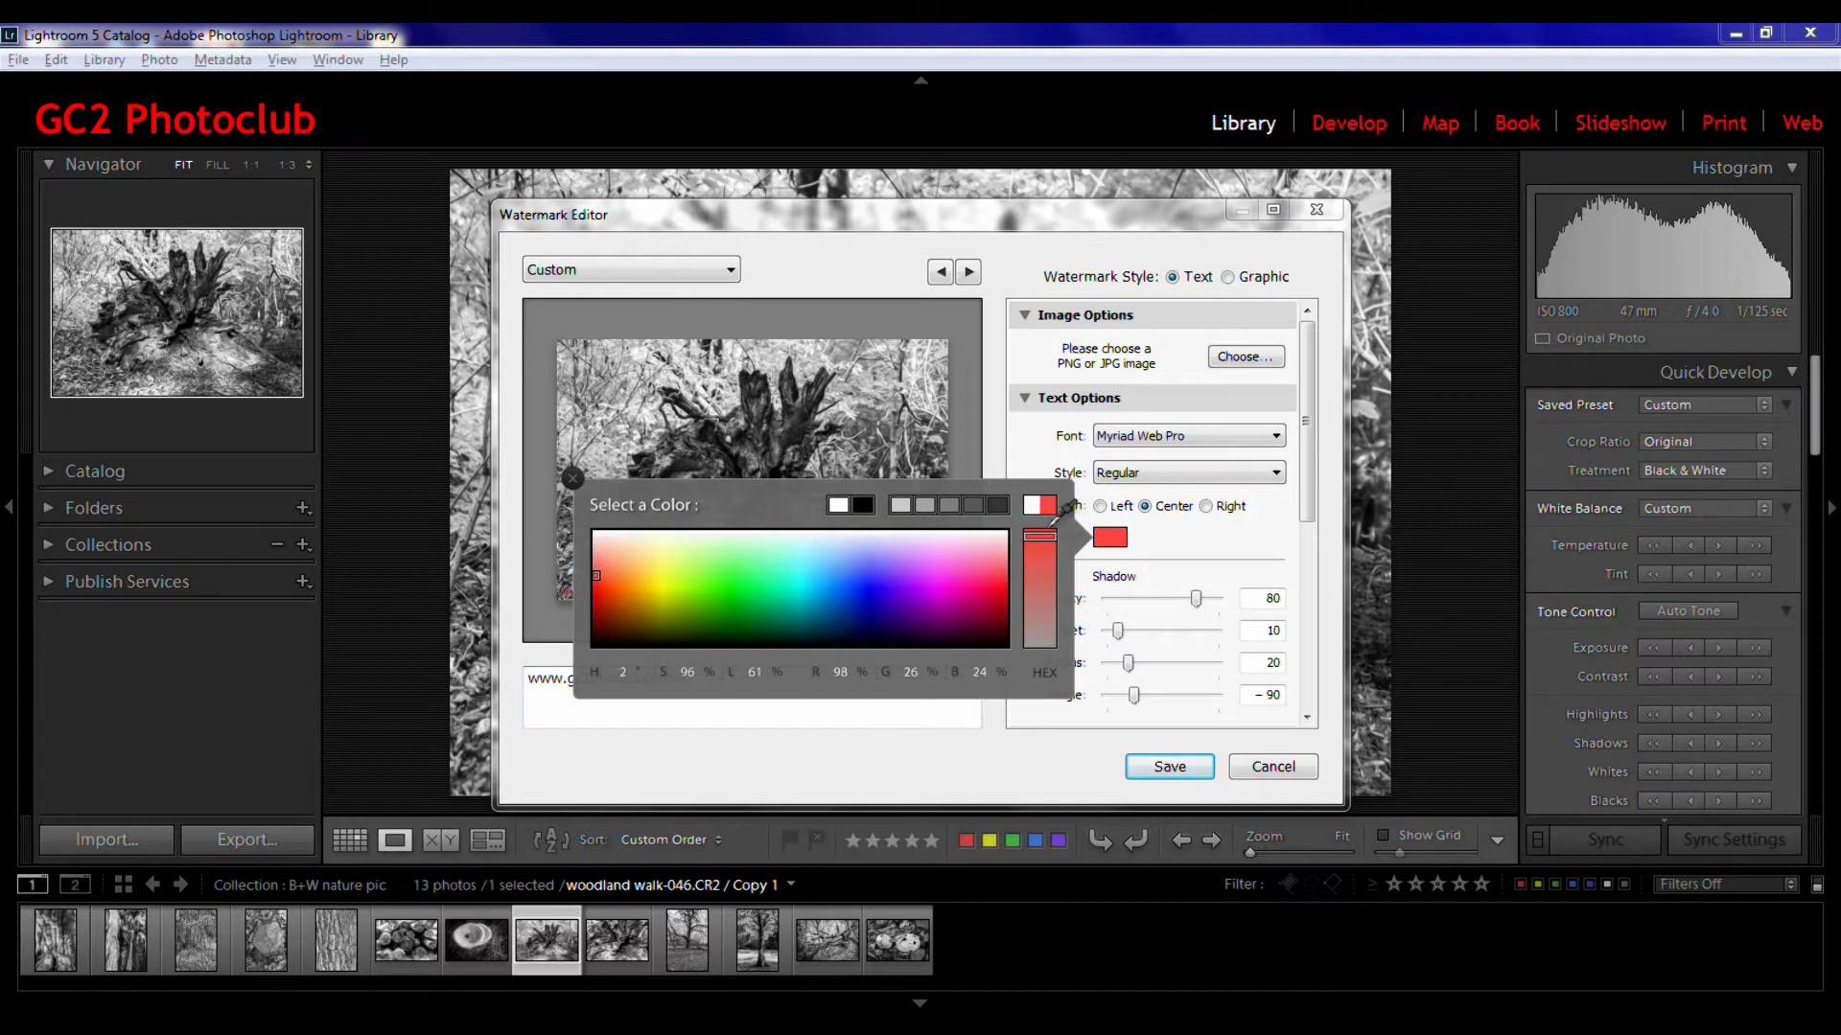
left_click(1168, 543)
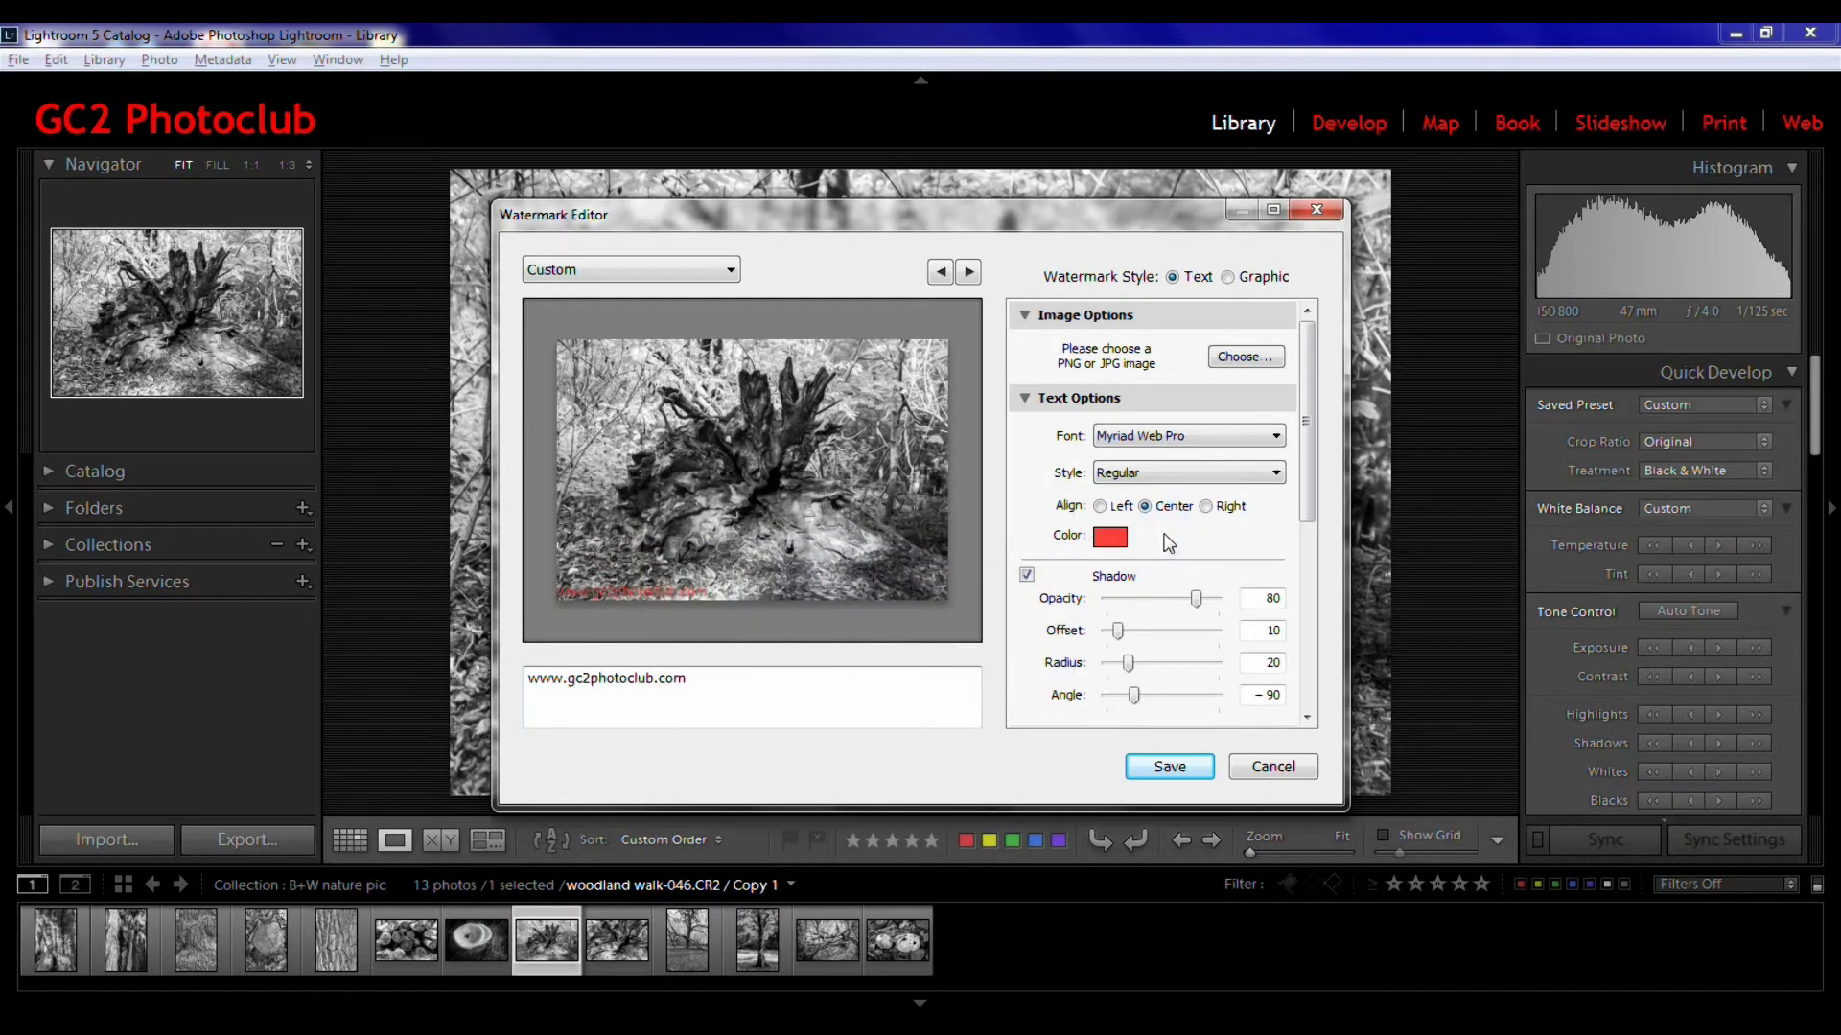
Adjust the watermark text's shadow to opacity 78, offset 20, radius 25 and angle -46
left_click(1027, 575)
left_click(1027, 575)
left_click_drag(1197, 602, 1149, 694)
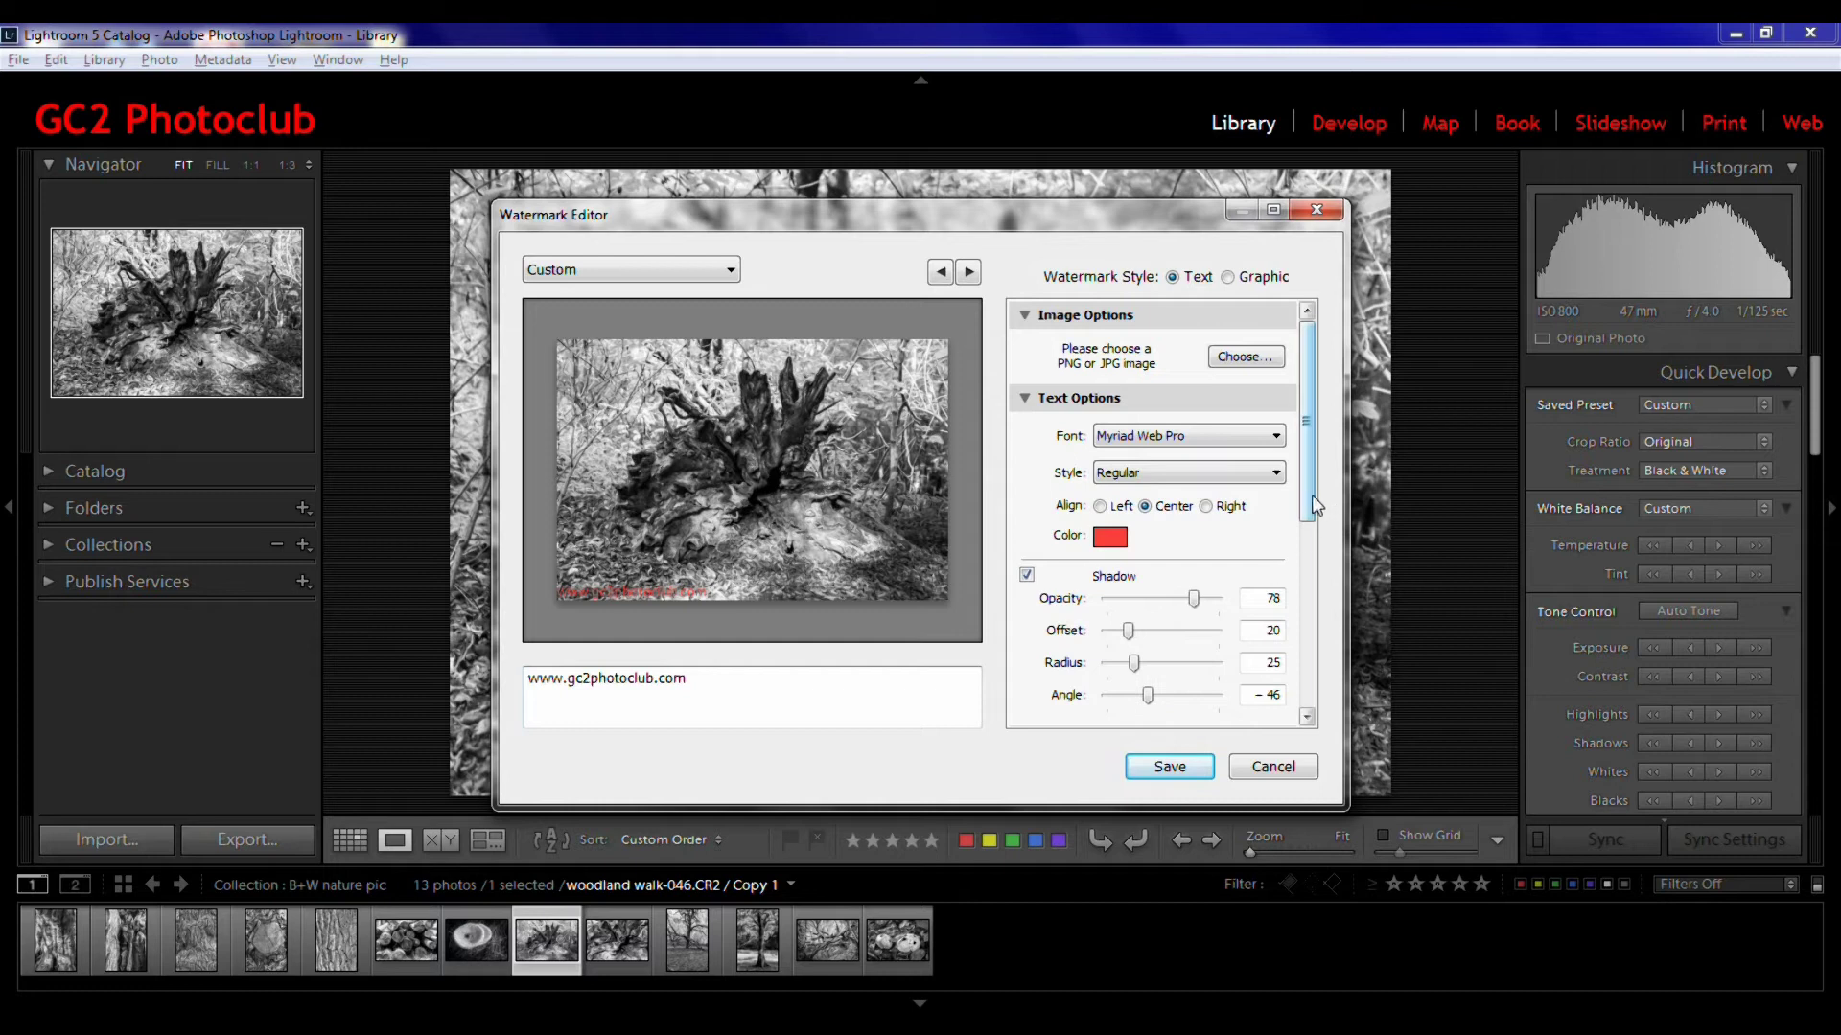
Set the watermark effects to opacity 100, proportional size 36, and horizontal and vertical insets of 2
left_click_drag(1309, 503, 1316, 609)
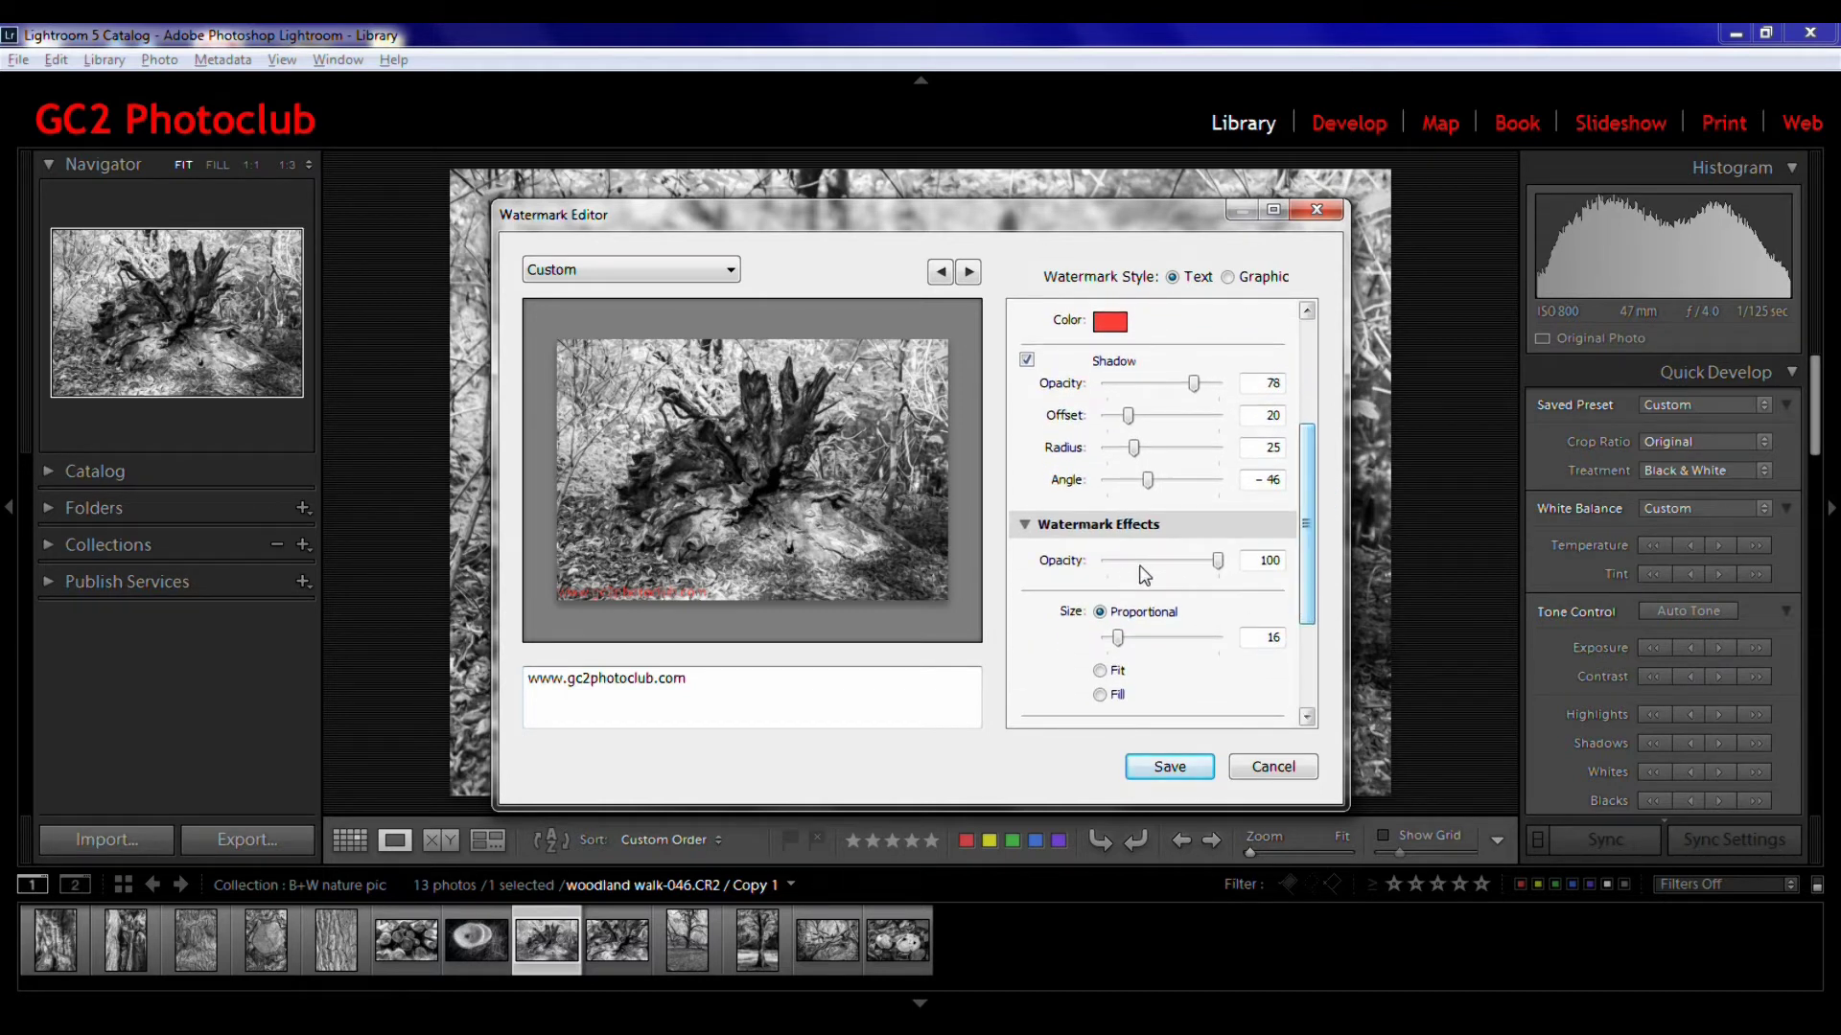
mouse_move(1216, 560)
left_mouse_down()
mouse_move(1173, 561)
mouse_move(1226, 570)
left_mouse_up()
left_click_drag(1118, 638, 1134, 640)
left_click_drag(1304, 576, 1303, 630)
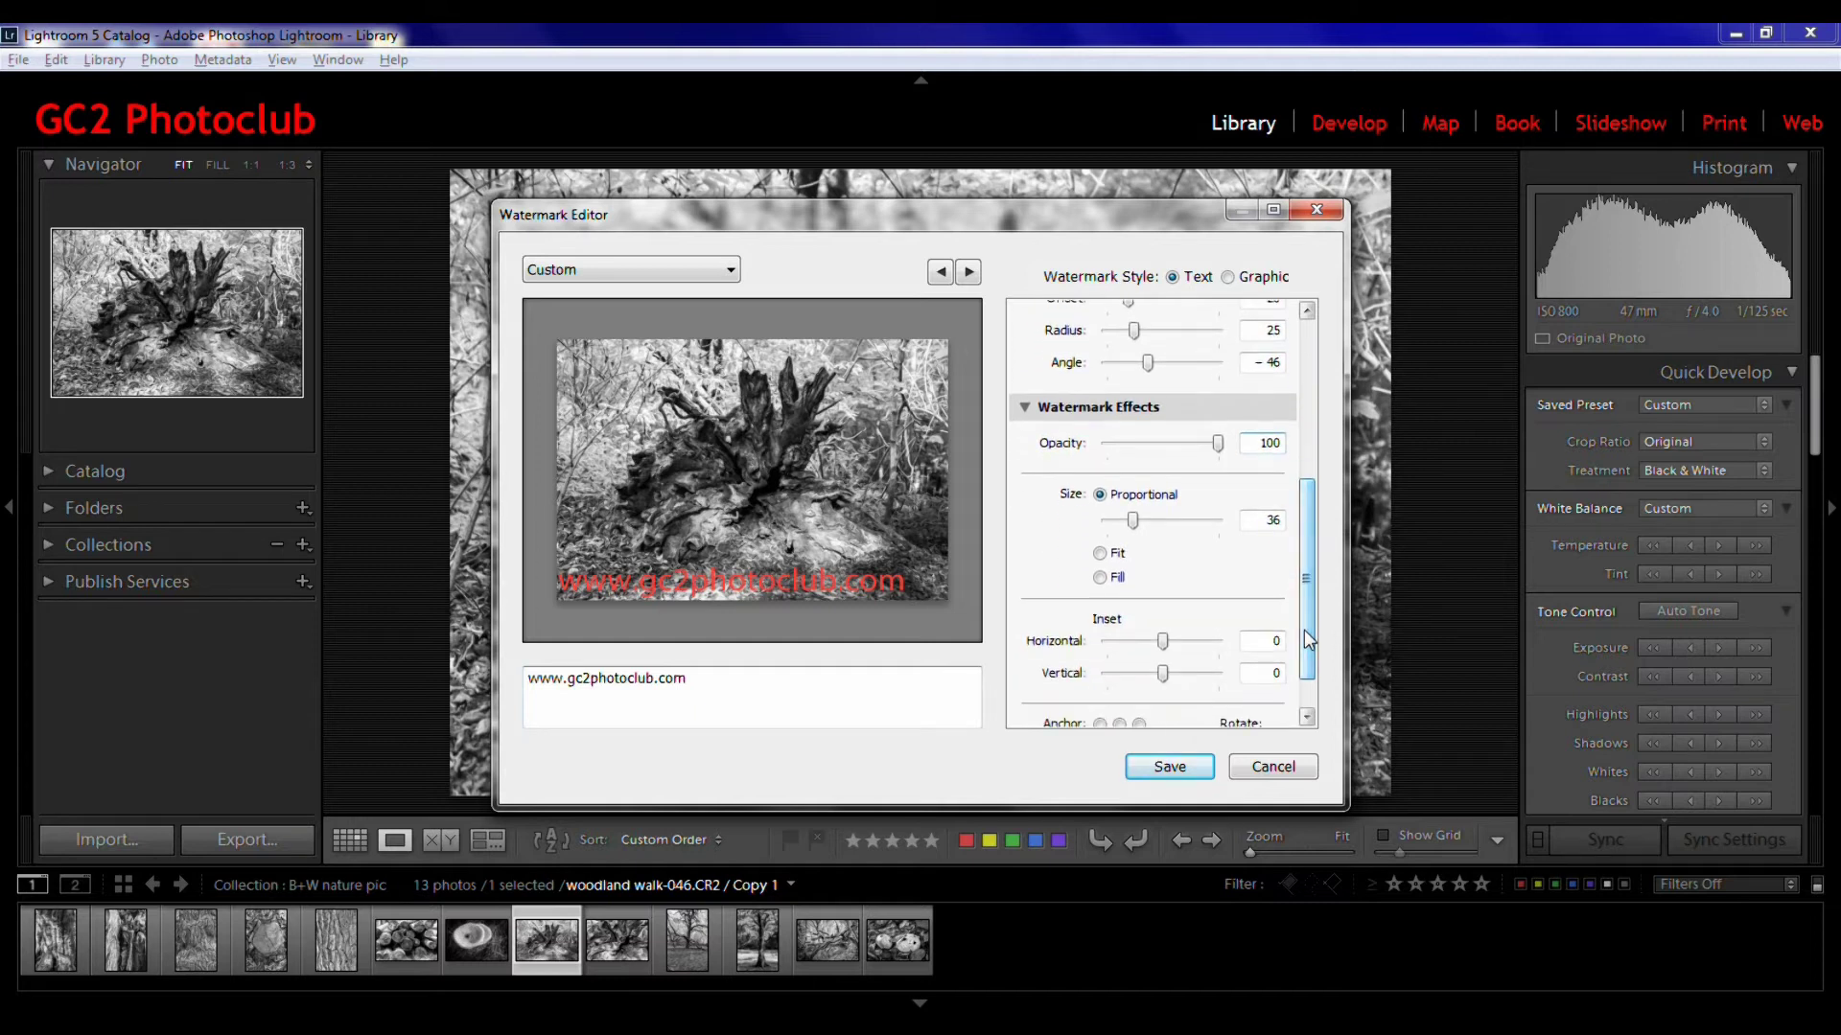
left_click_drag(1163, 640, 1185, 673)
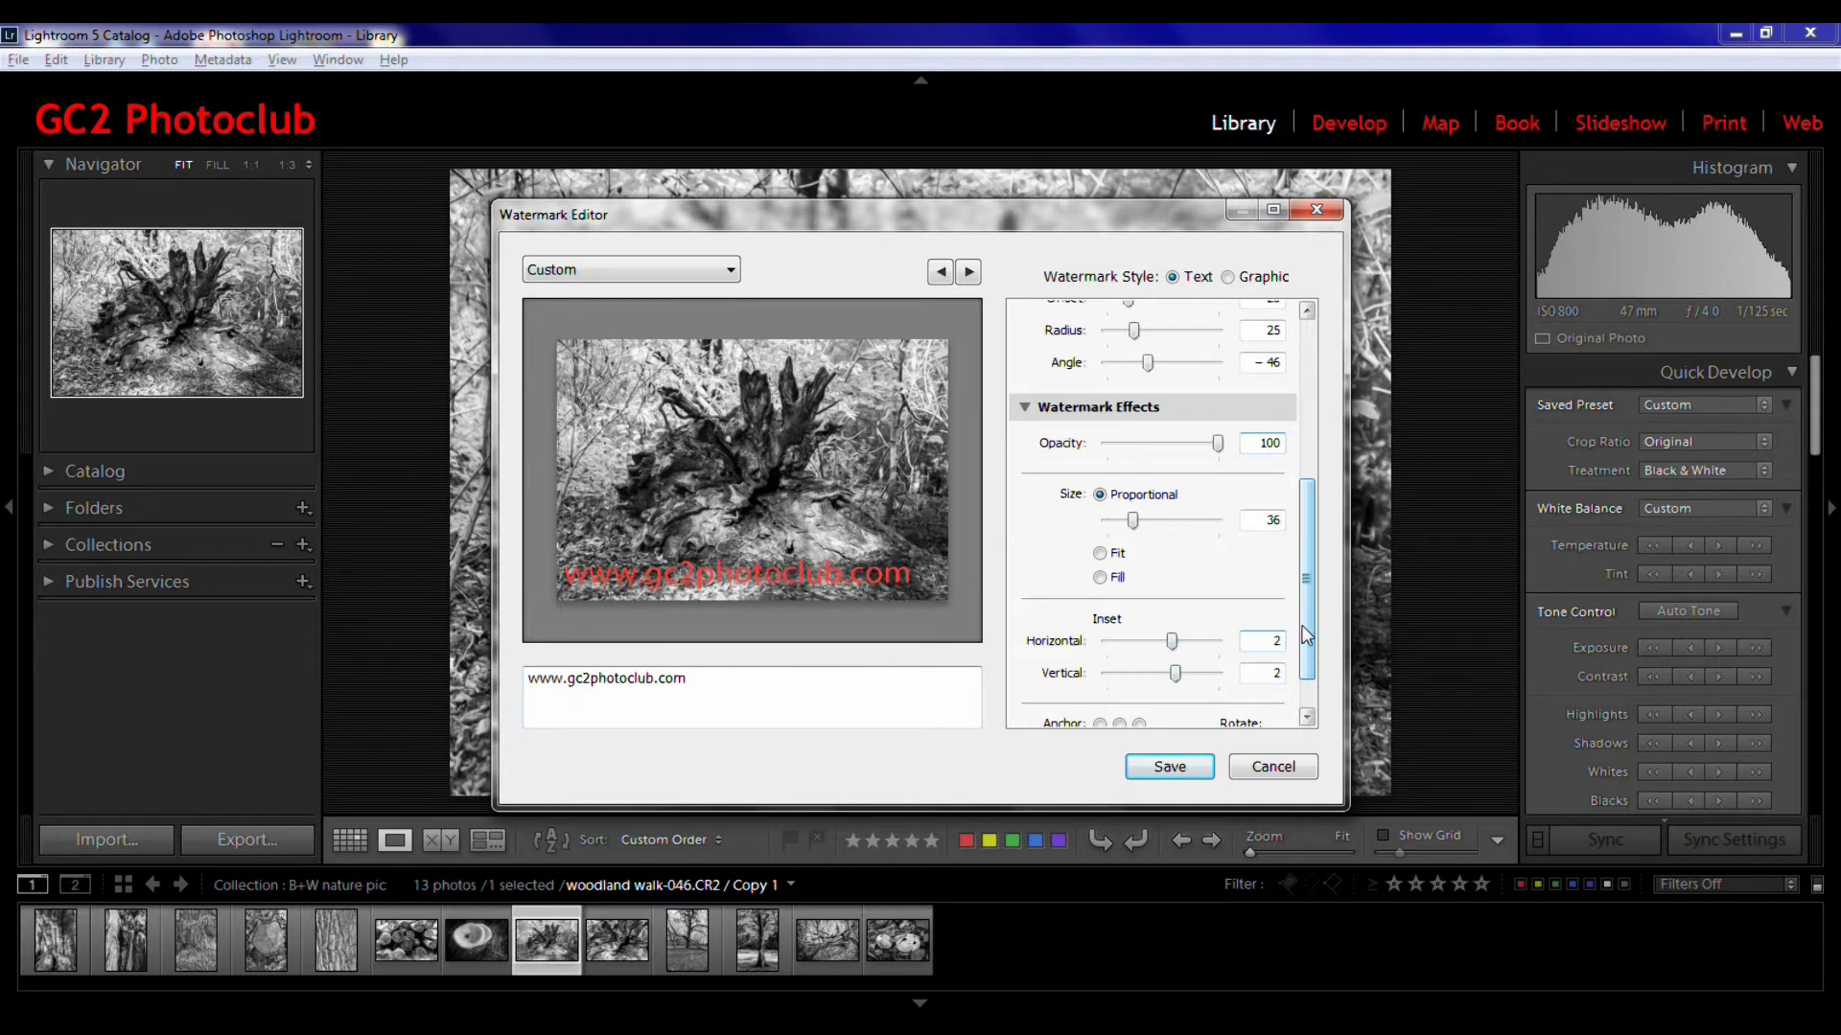
Try the top-center, top-right and bottom-right anchors, and anchor the watermark at the photo's bottom center
scroll(1310, 642, "down", 2)
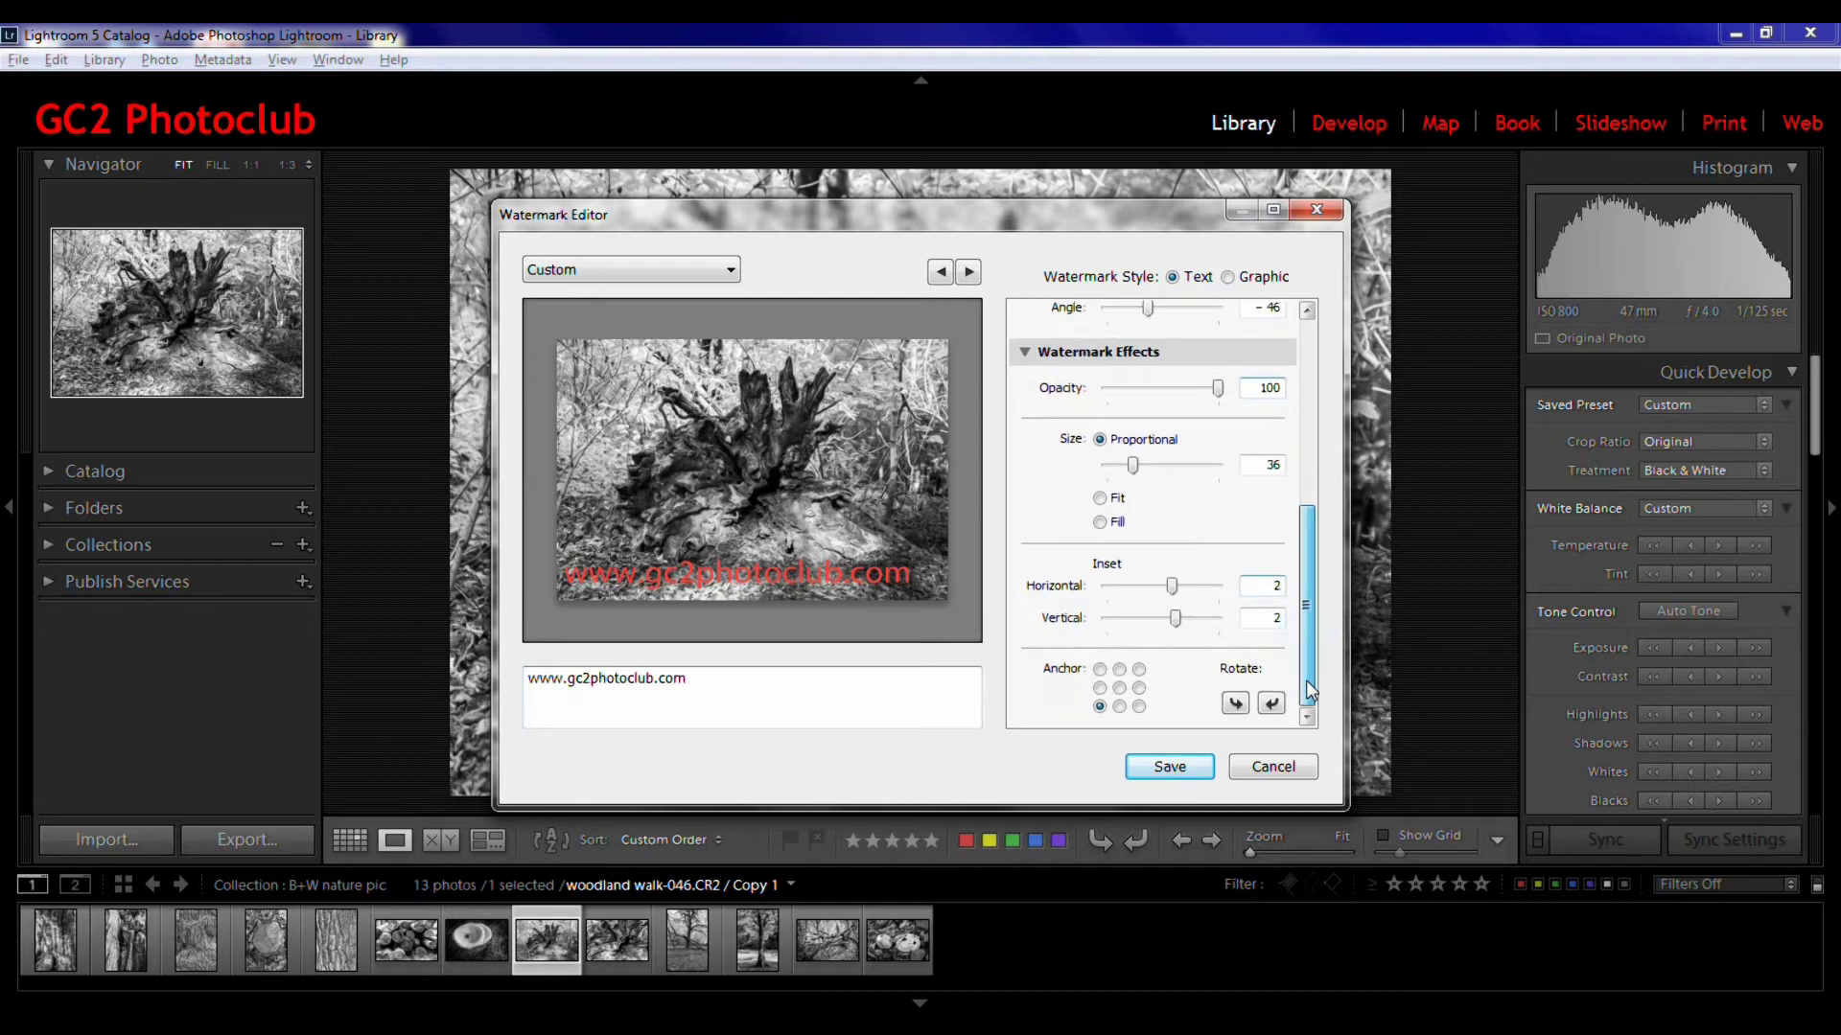
left_click(1119, 670)
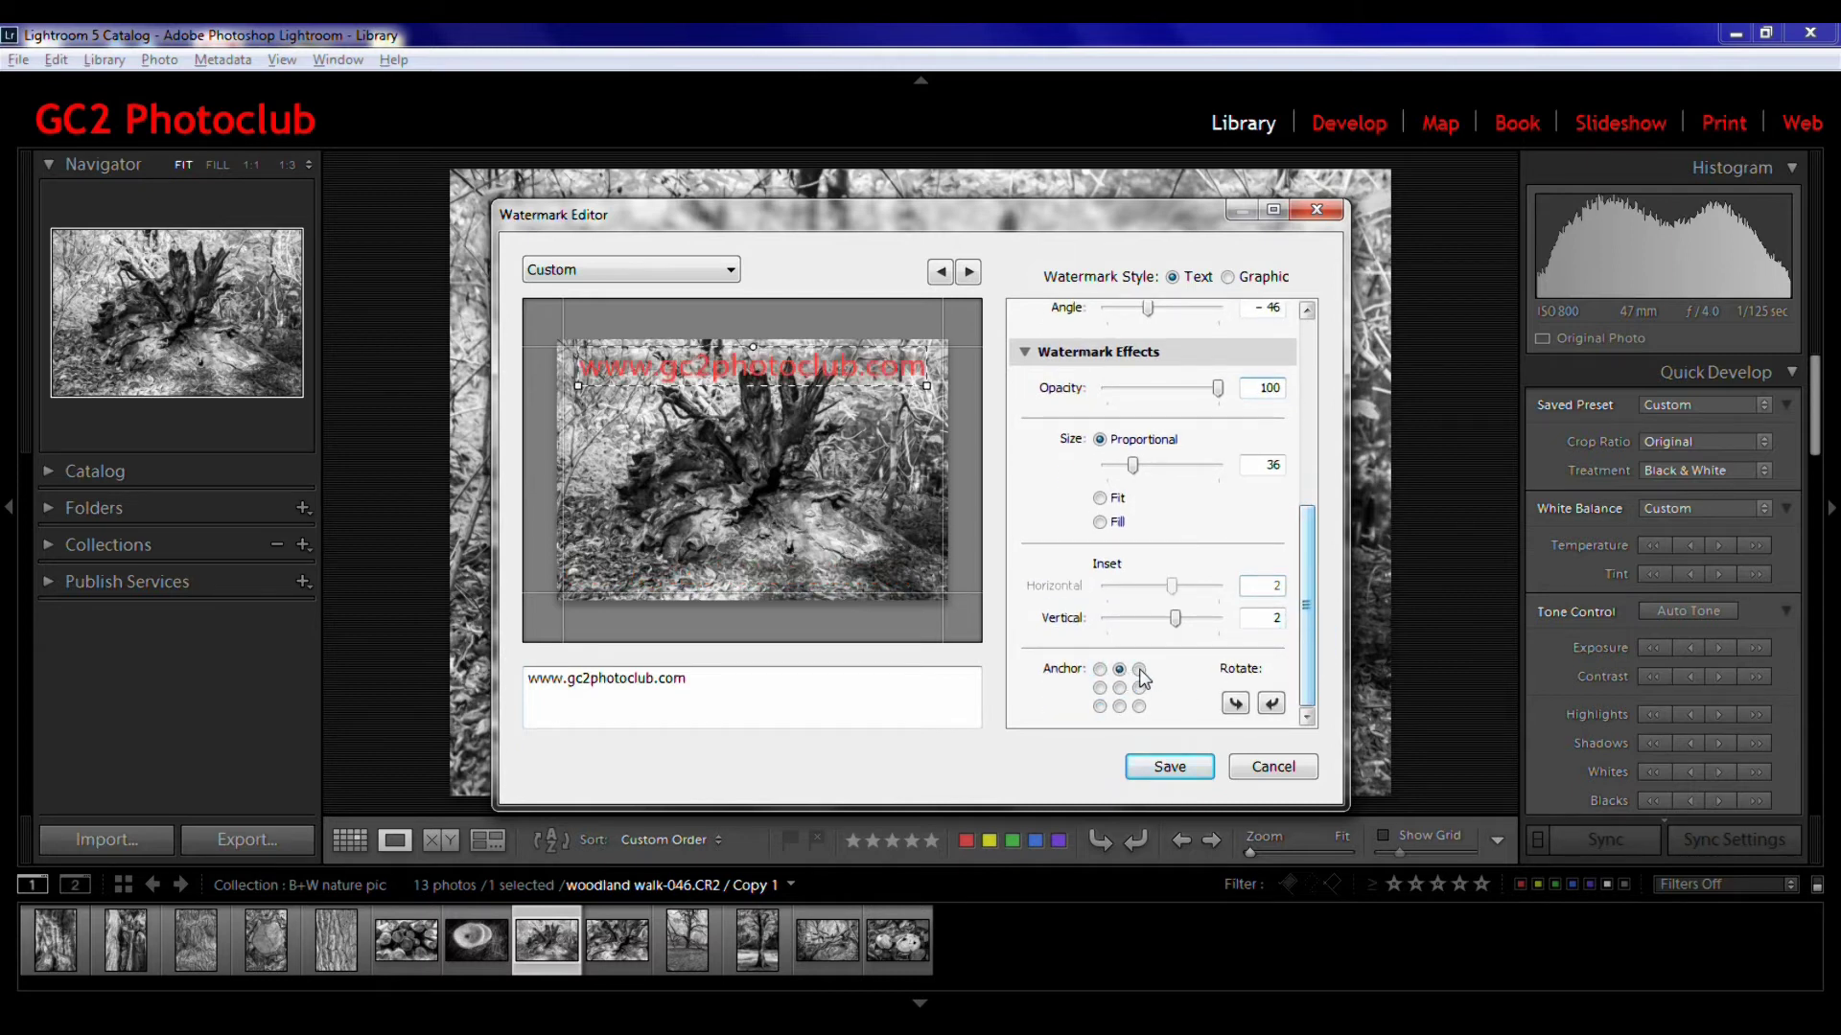
left_click(1139, 669)
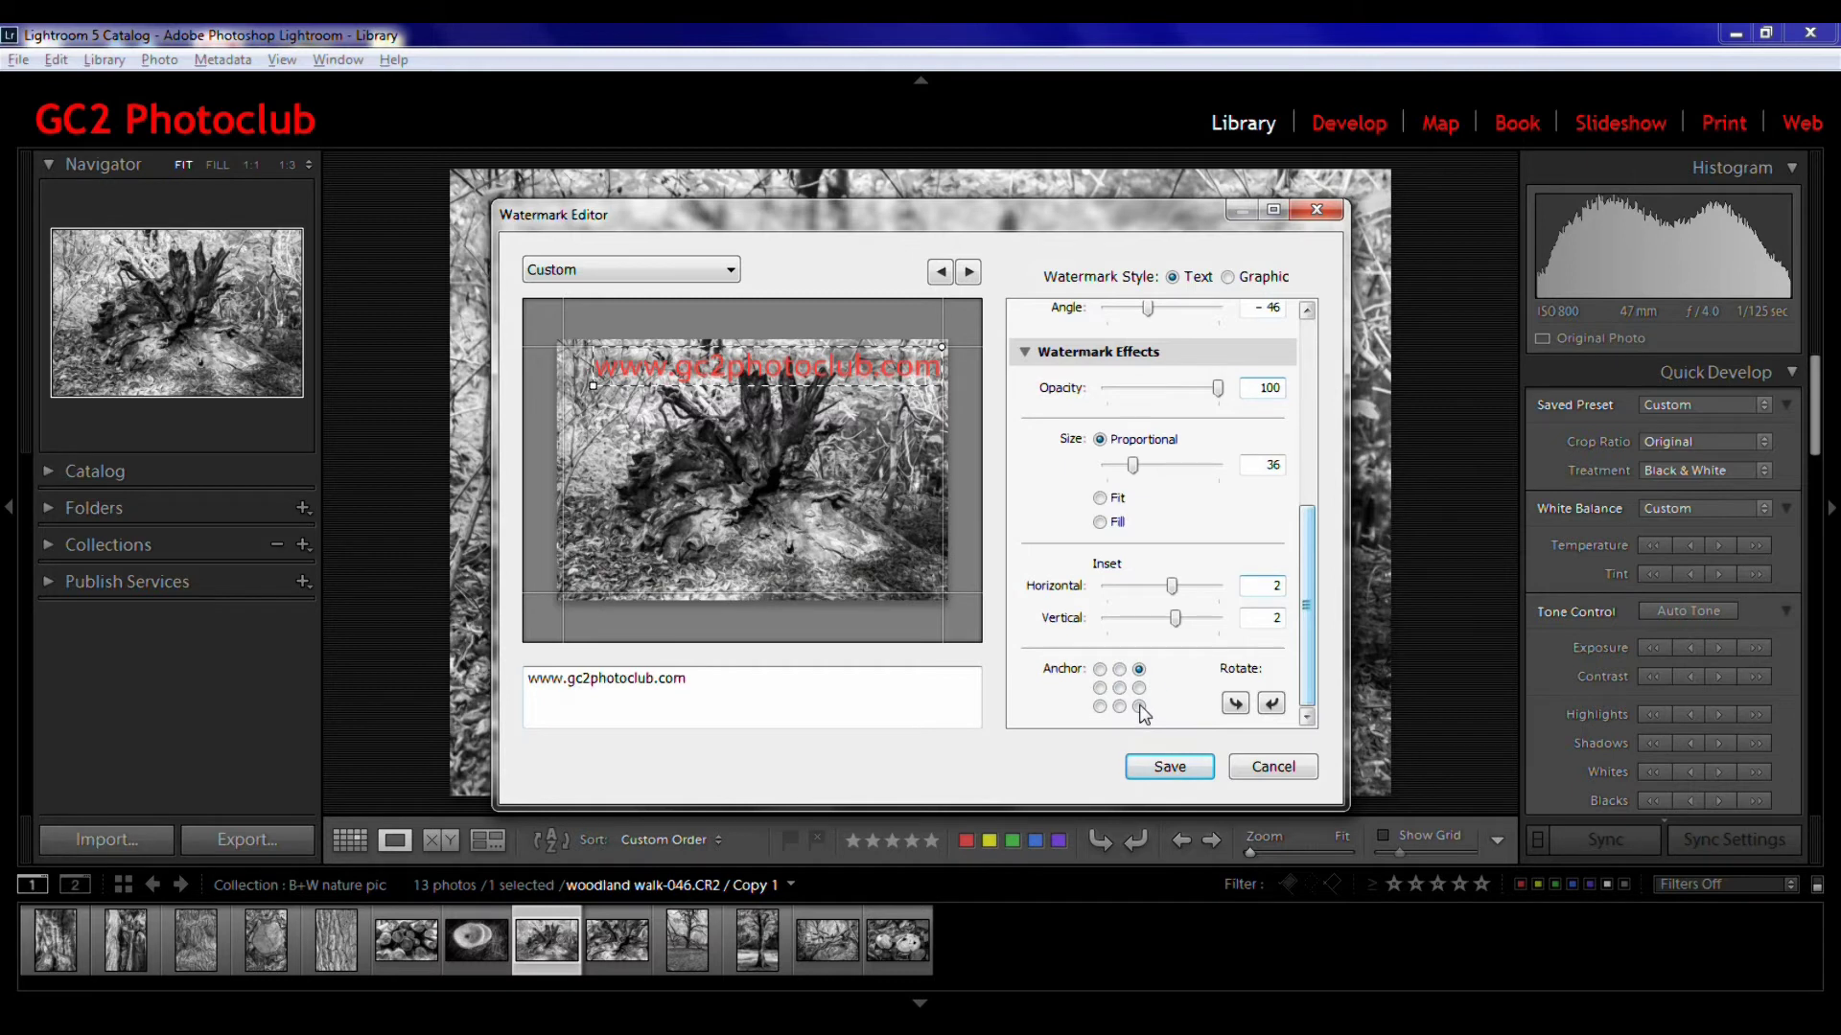
left_click(1139, 708)
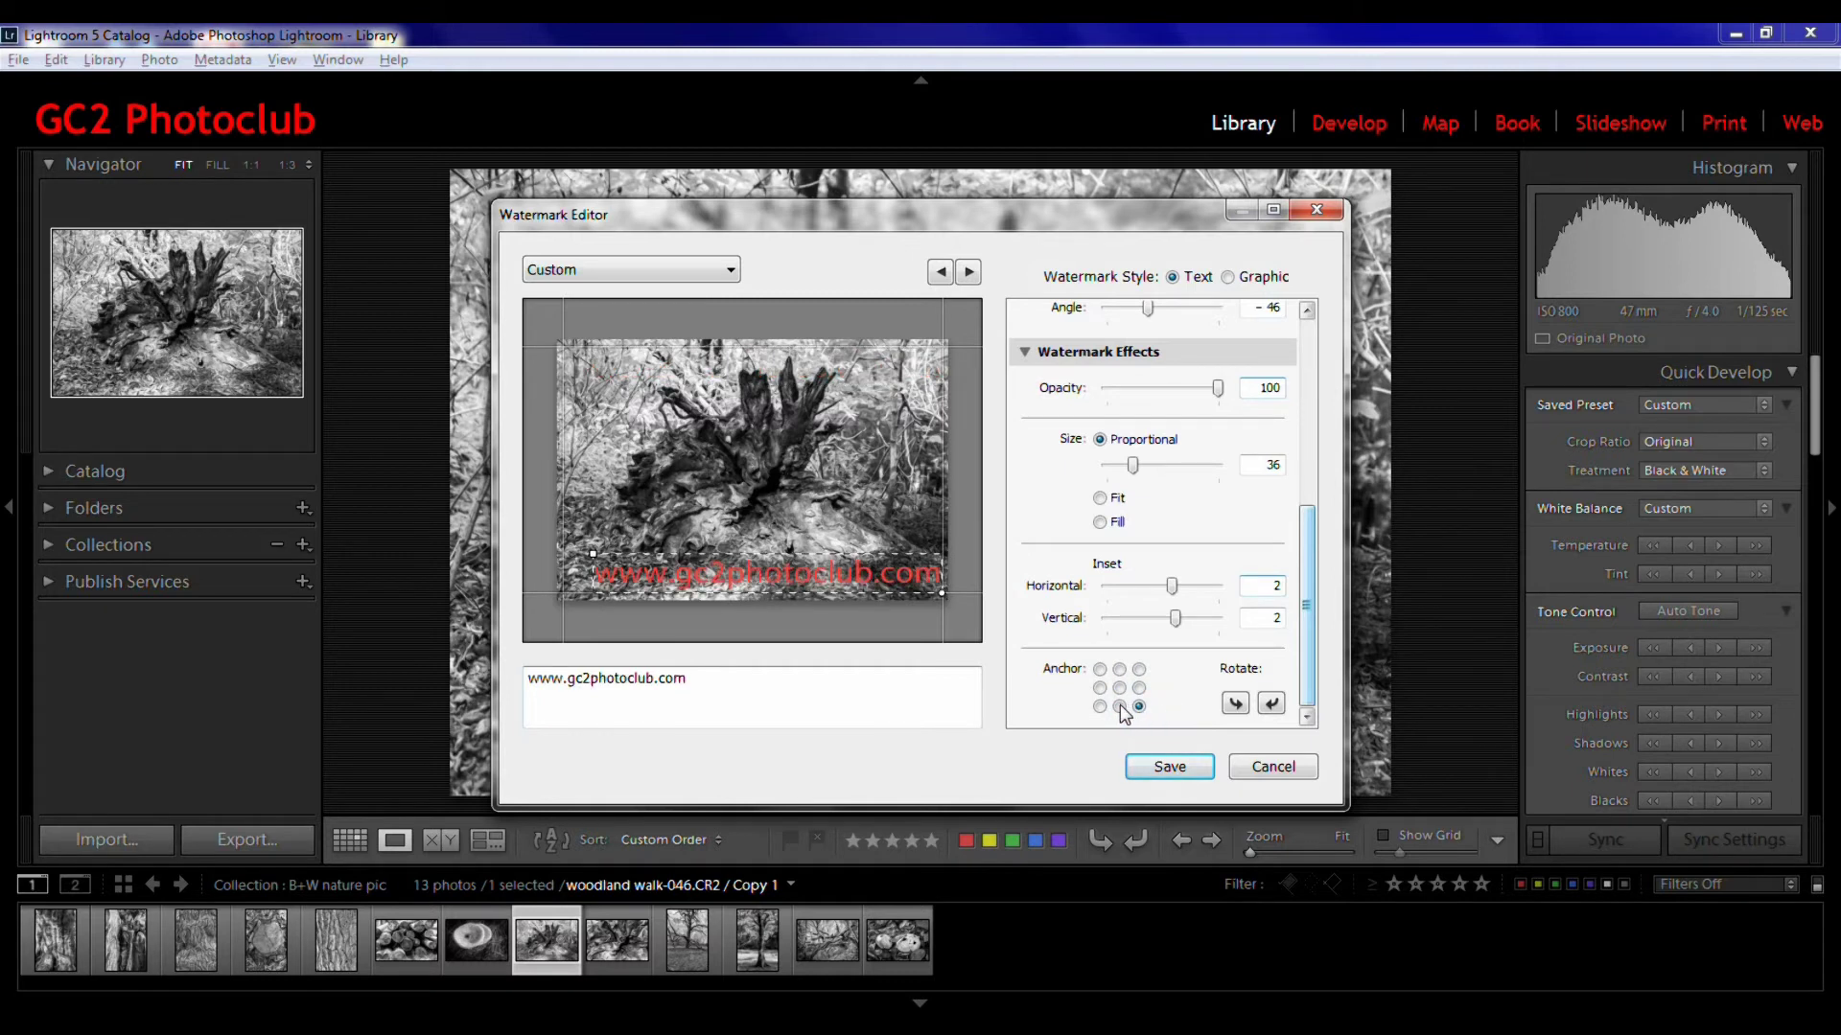
left_click(1120, 706)
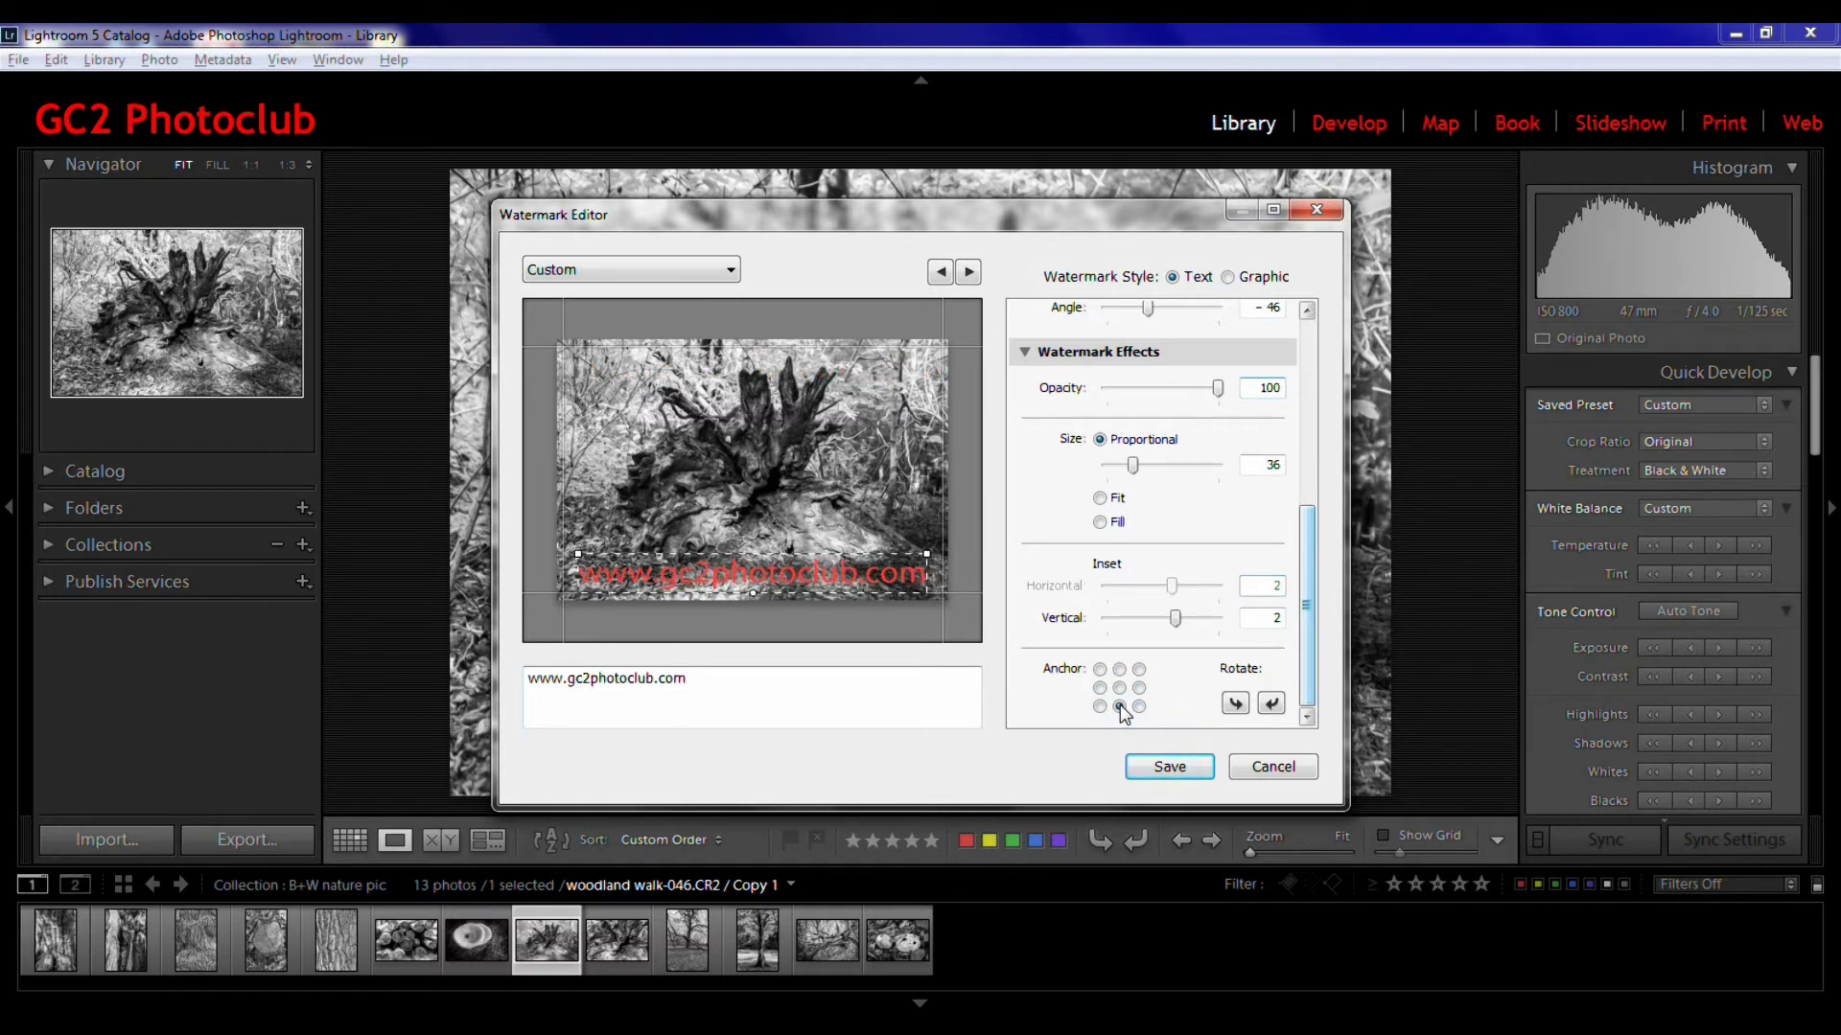
Try rotating the watermark text through a full turn in each direction
left_click(1271, 704)
left_click(1271, 704)
left_click(1271, 705)
left_click(1271, 704)
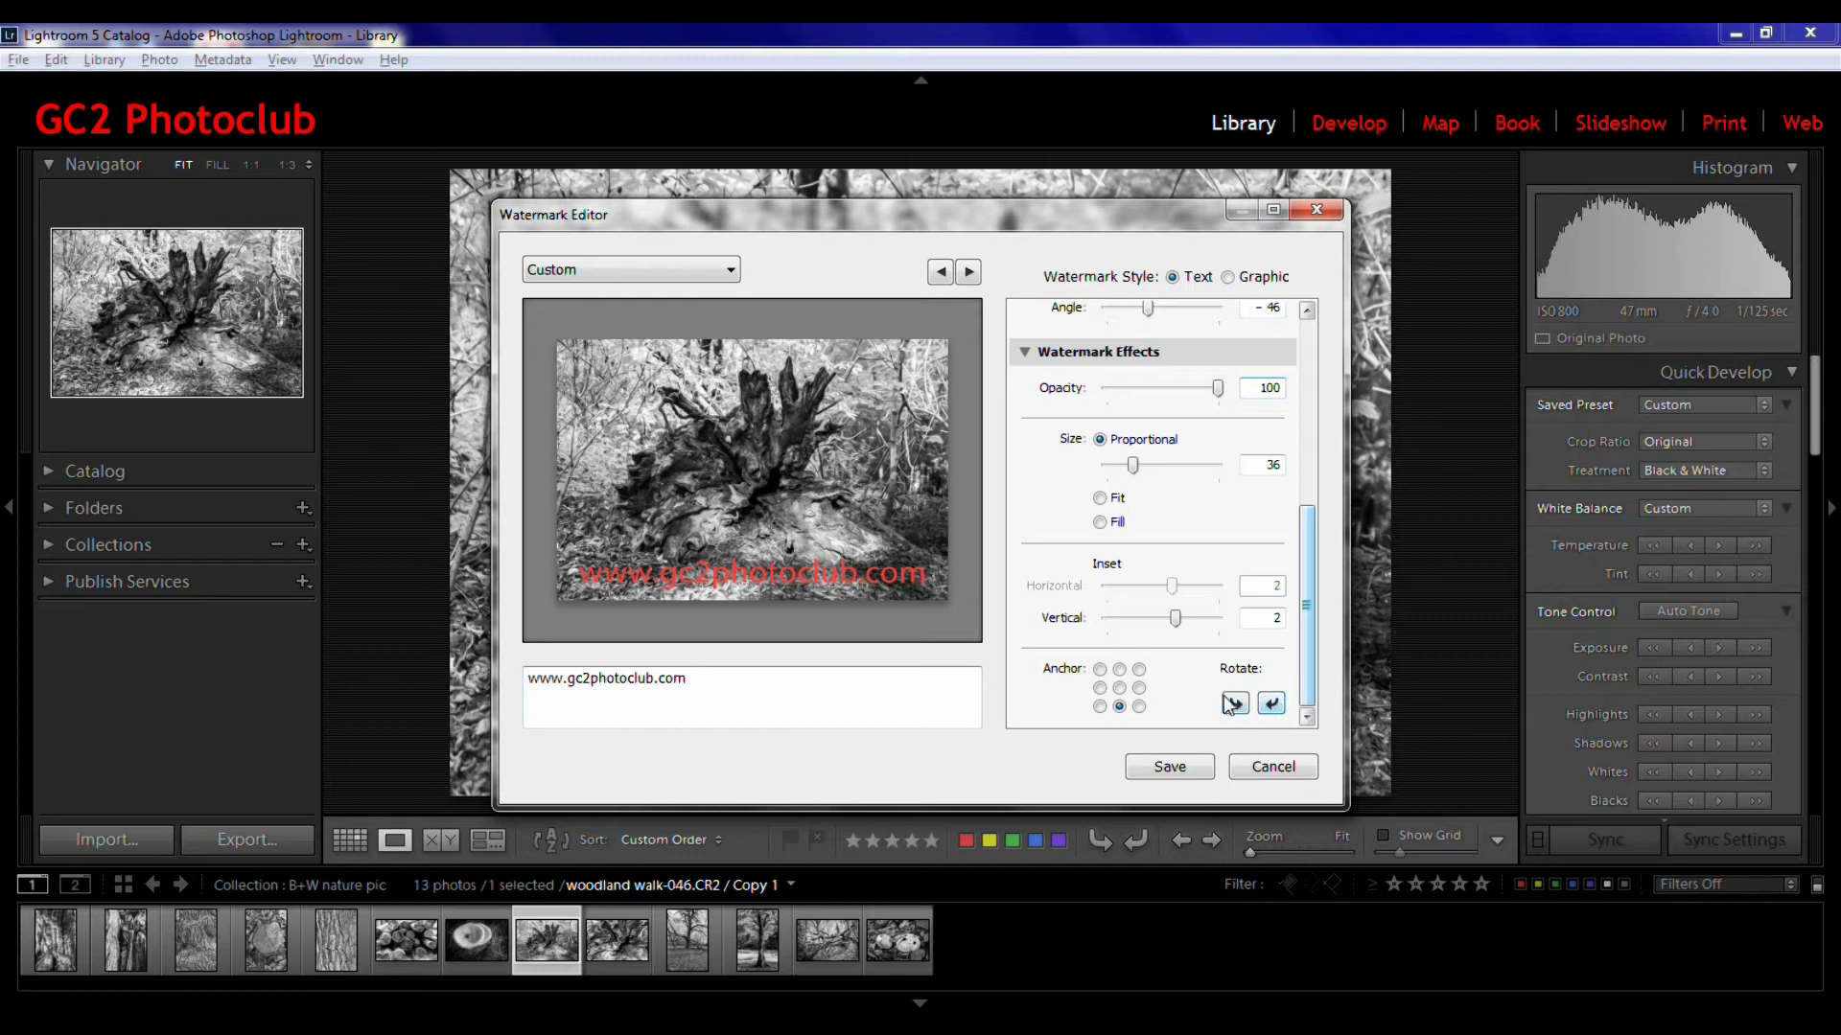
left_click(1235, 705)
left_click(1235, 704)
left_click(1235, 704)
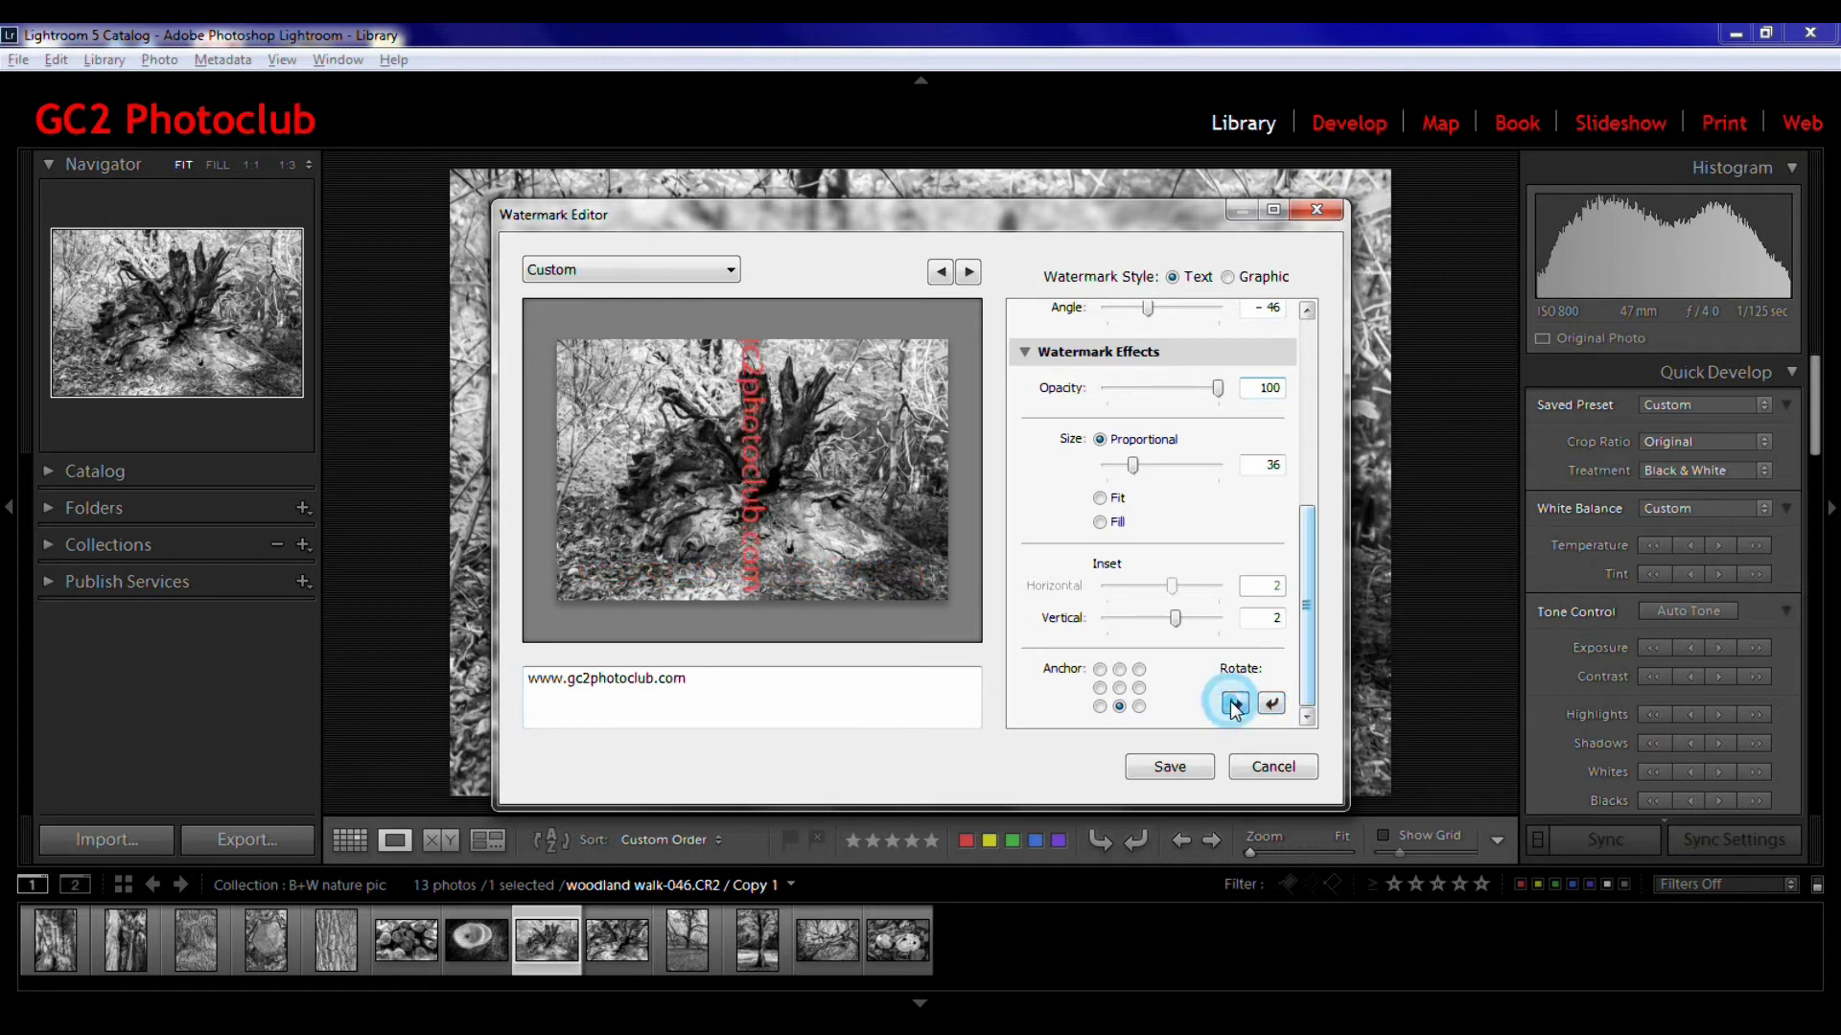
left_click(1235, 704)
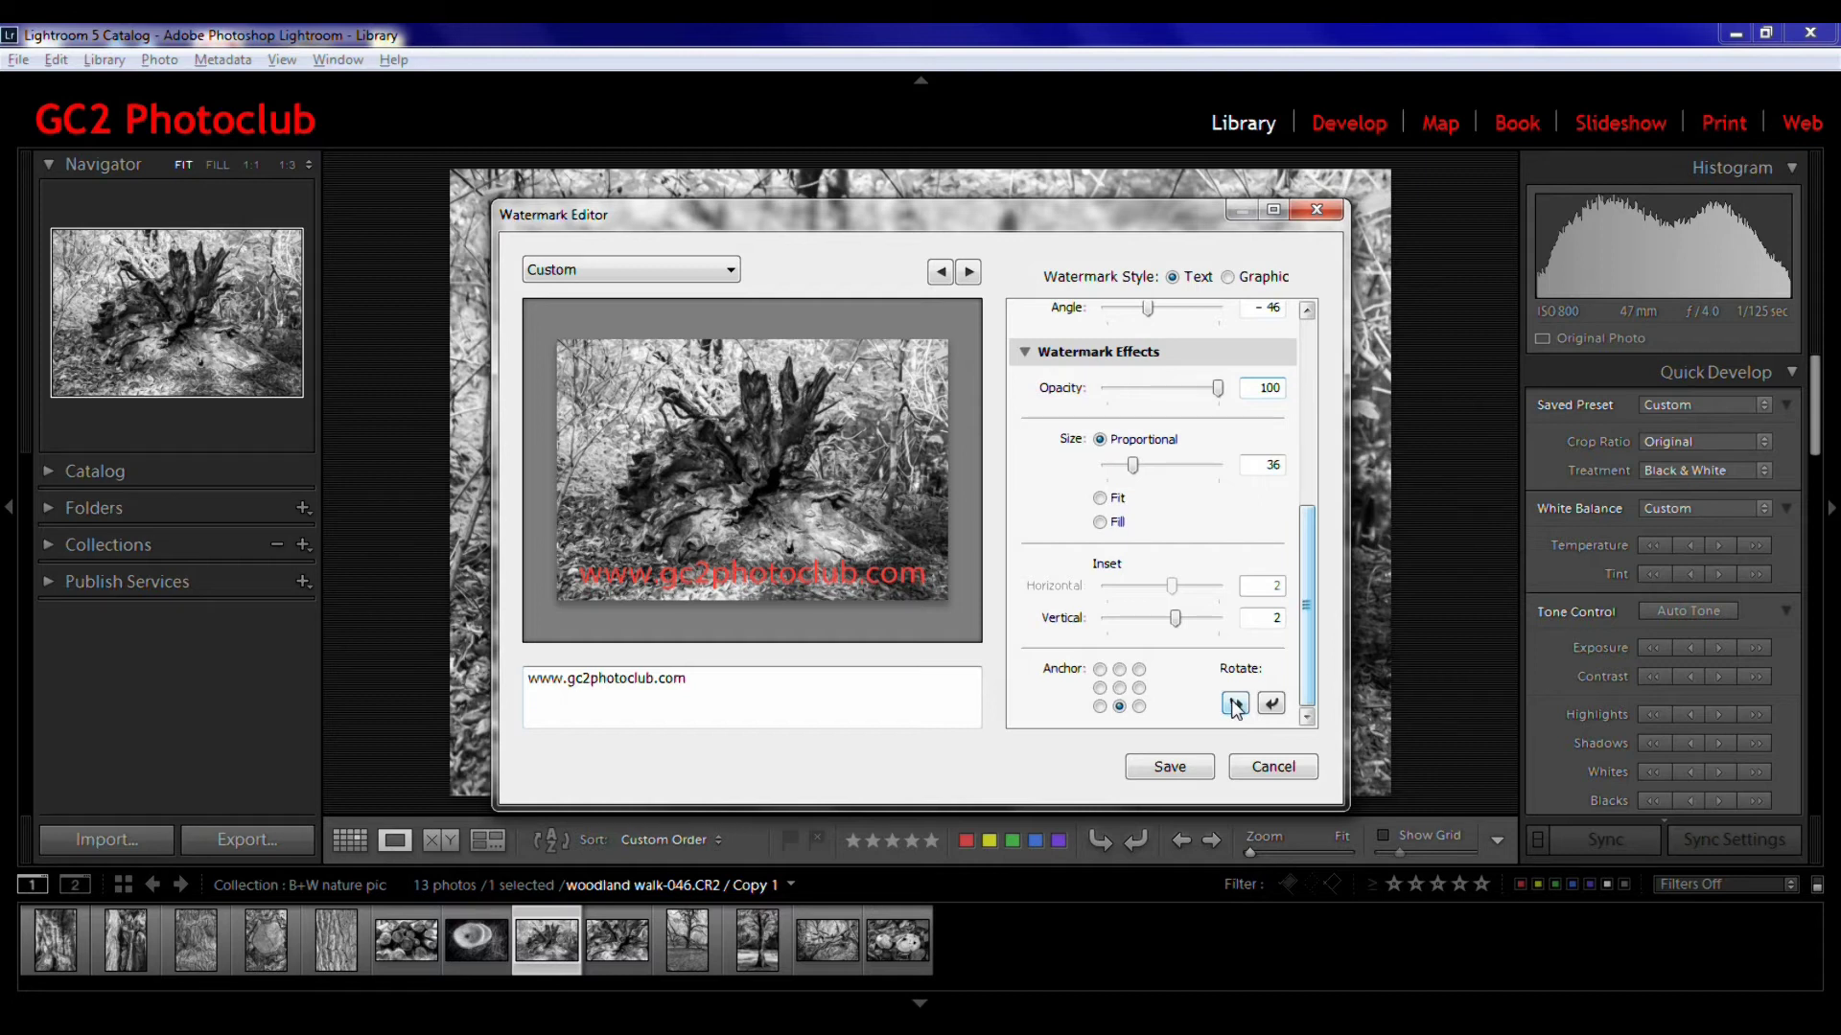
Save the text watermark as a new preset named gc2photoclub
left_click(1183, 771)
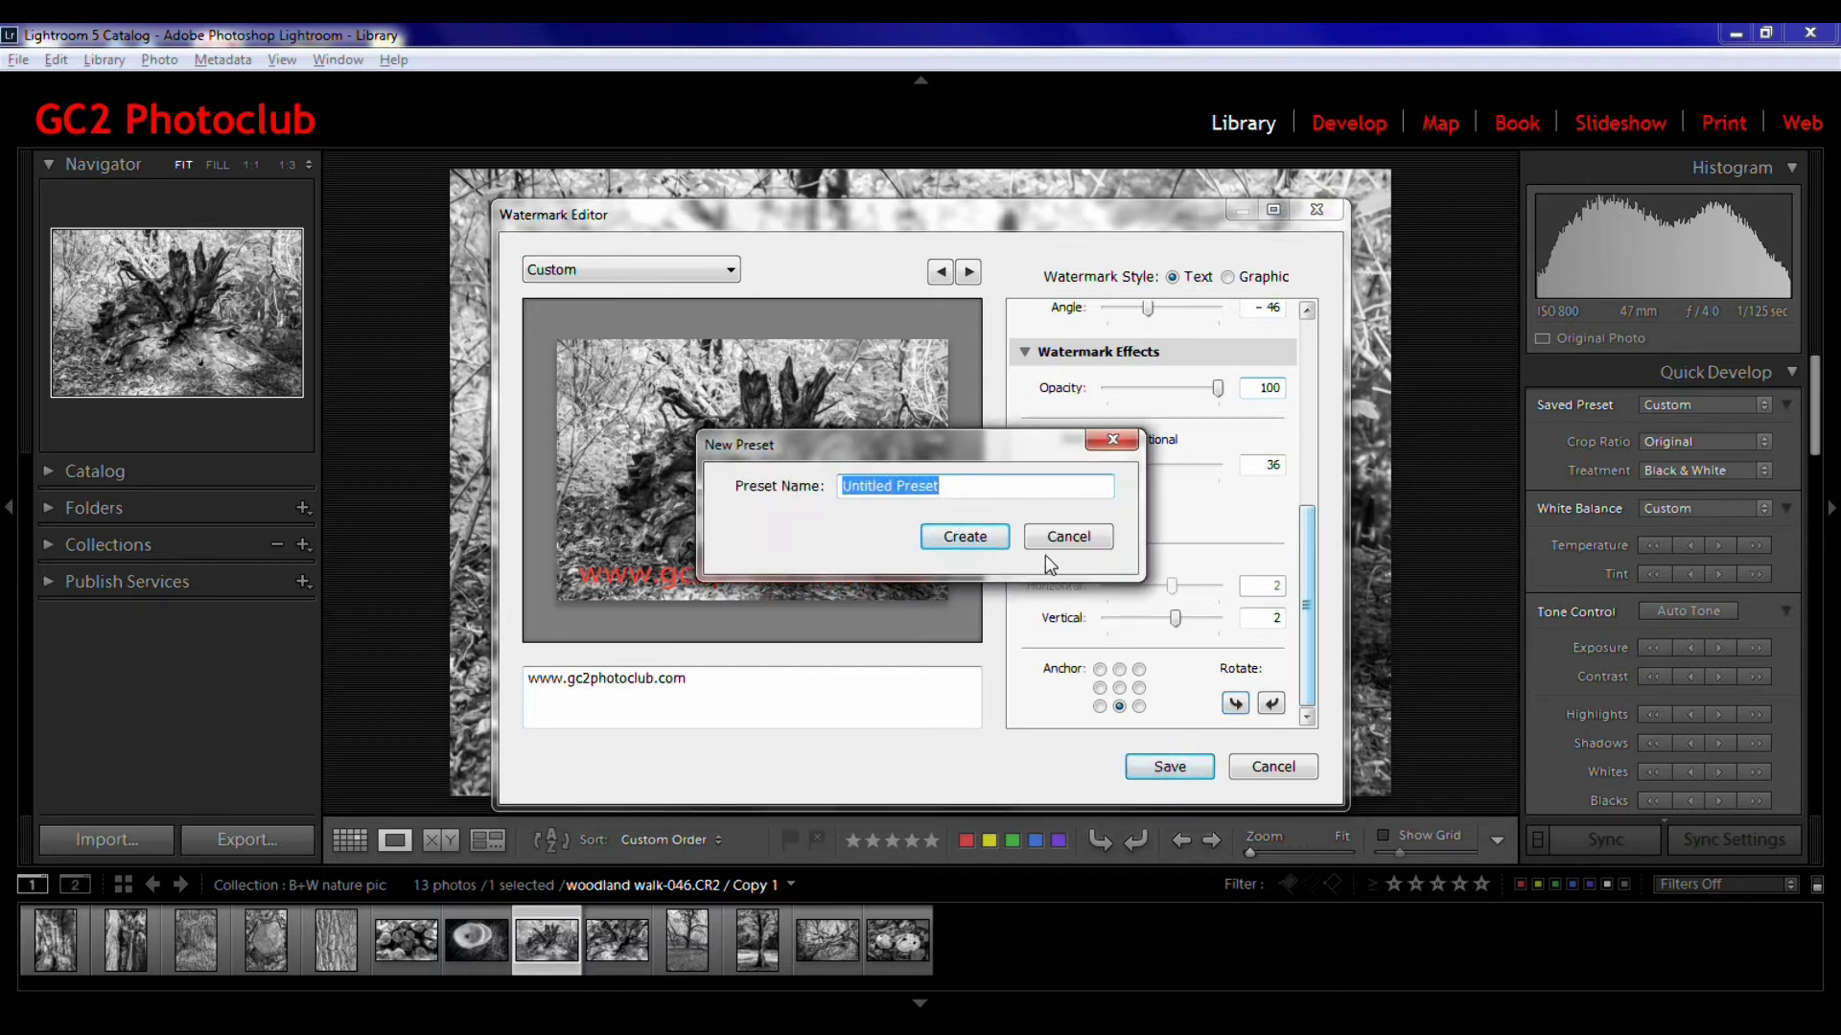
left_click(948, 489)
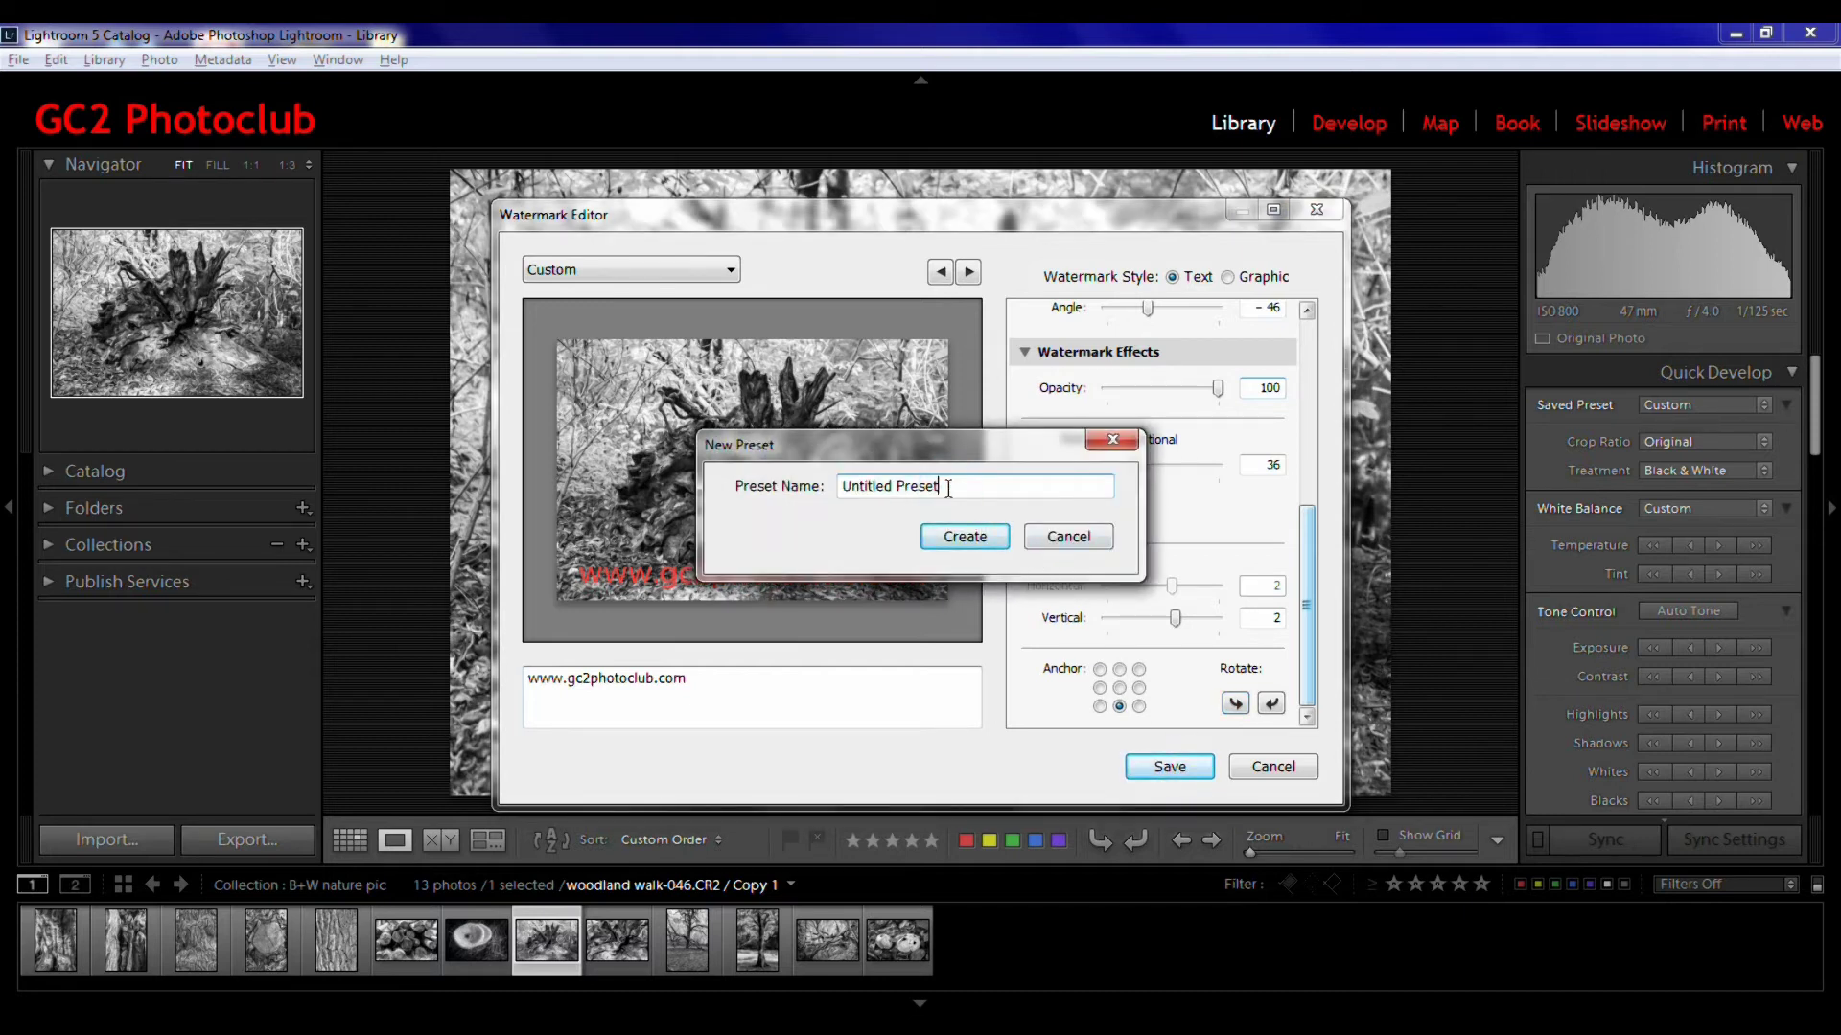
key("BackSpace")
key("BackSpace")
key("BackSpace")
key("BackSpace")
key("BackSpace")
key("BackSpace")
key("BackSpace")
key("BackSpace")
key("BackSpace")
key("BackSpace")
key("BackSpace")
key("BackSpace")
key("BackSpace")
type("gc2photoclub")
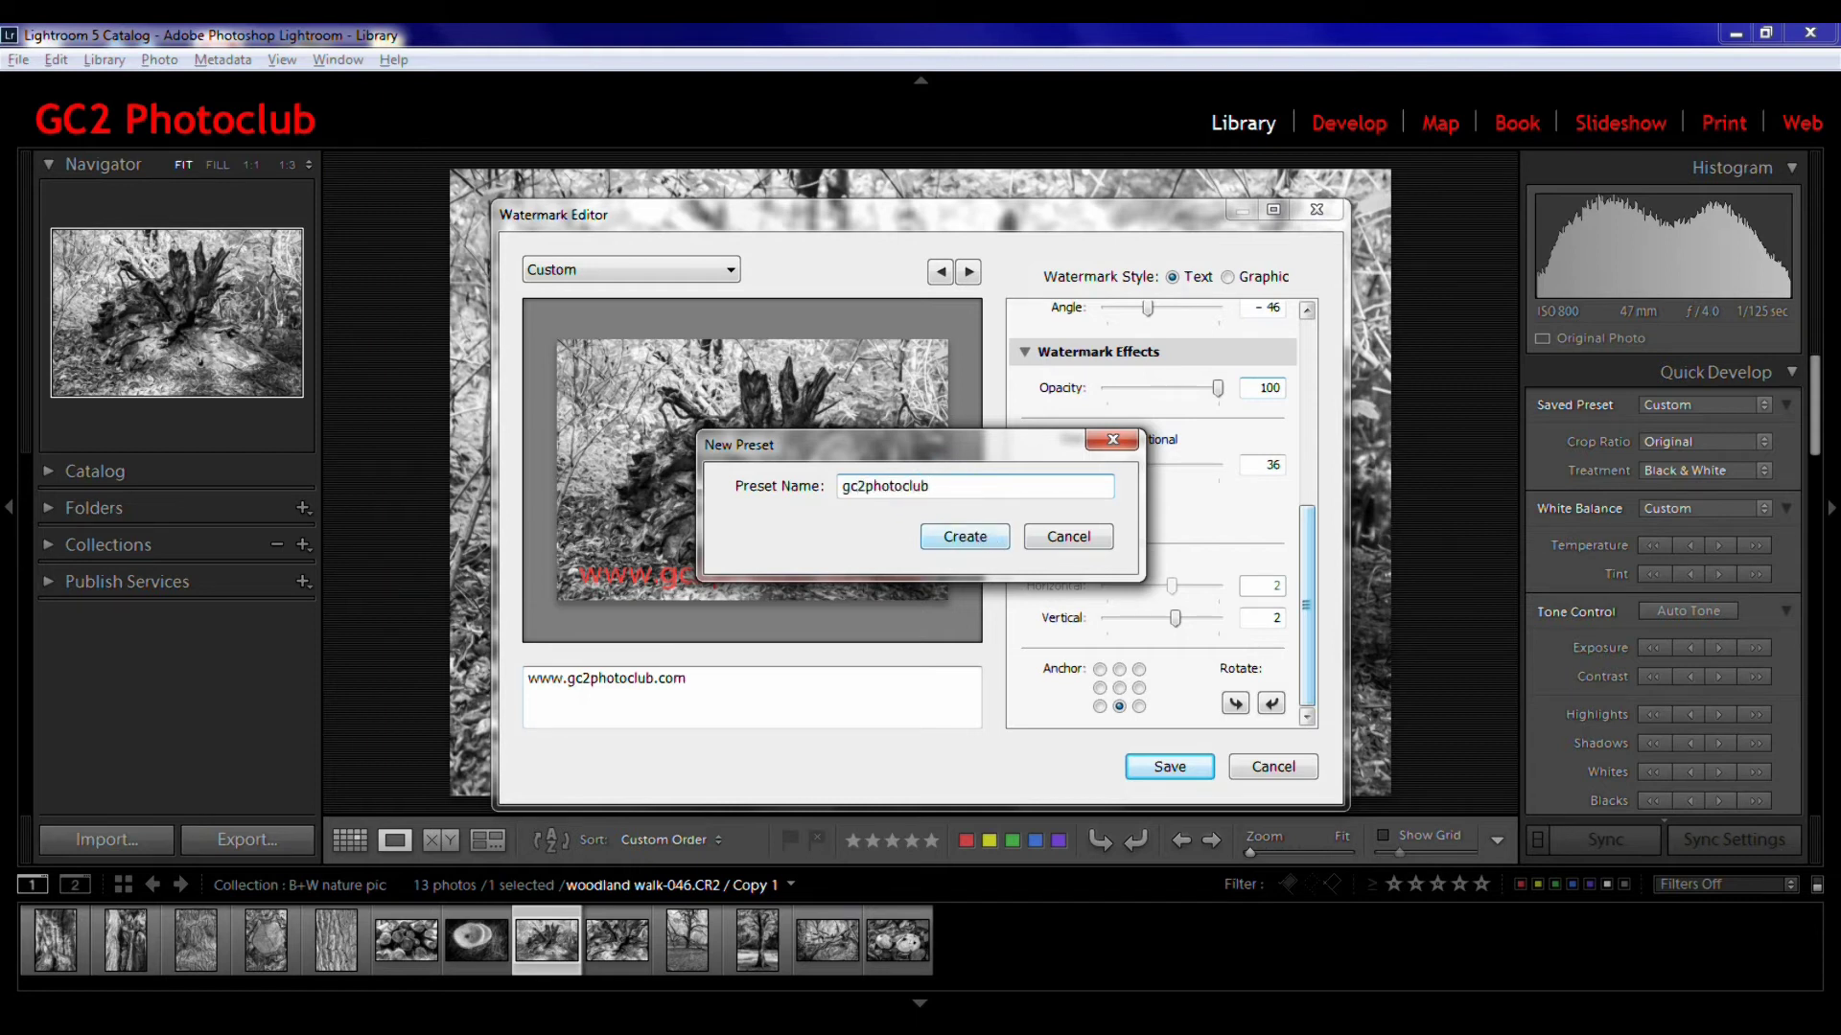
left_click(954, 539)
key("Return")
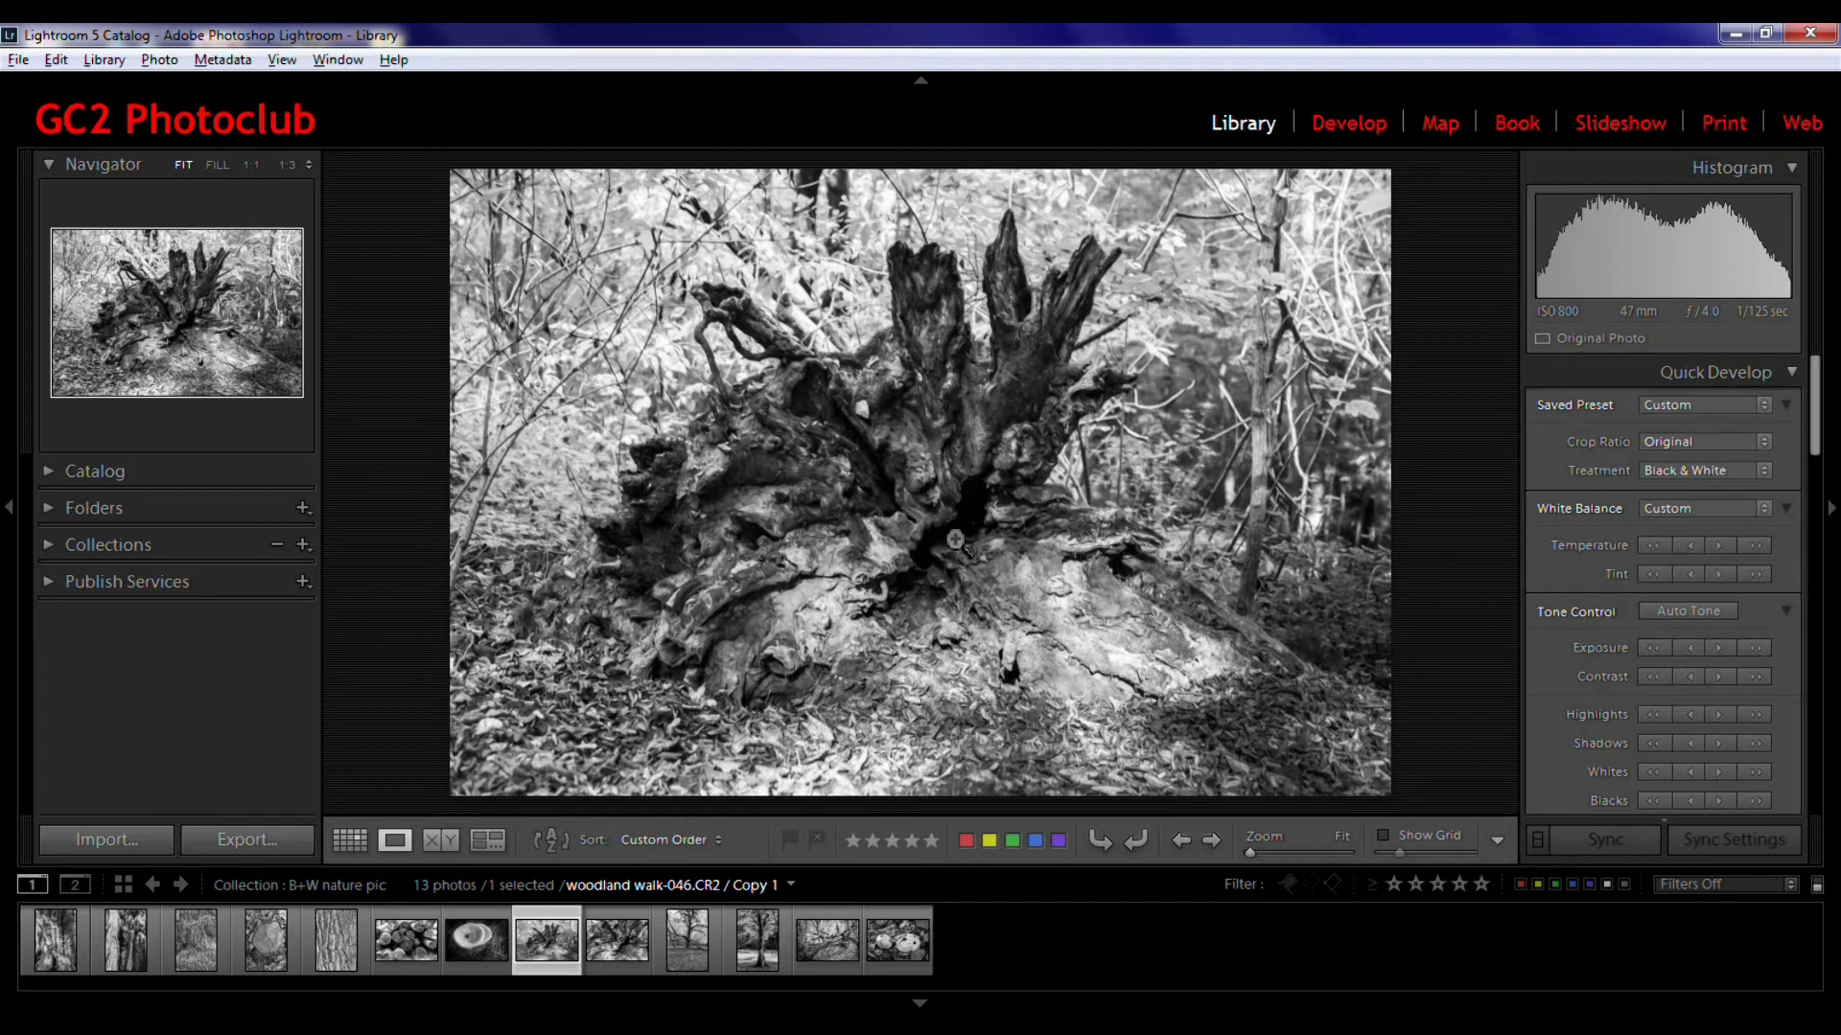
Open the export settings for the selected photo and apply the gc2photoclub watermark
left_click(268, 834)
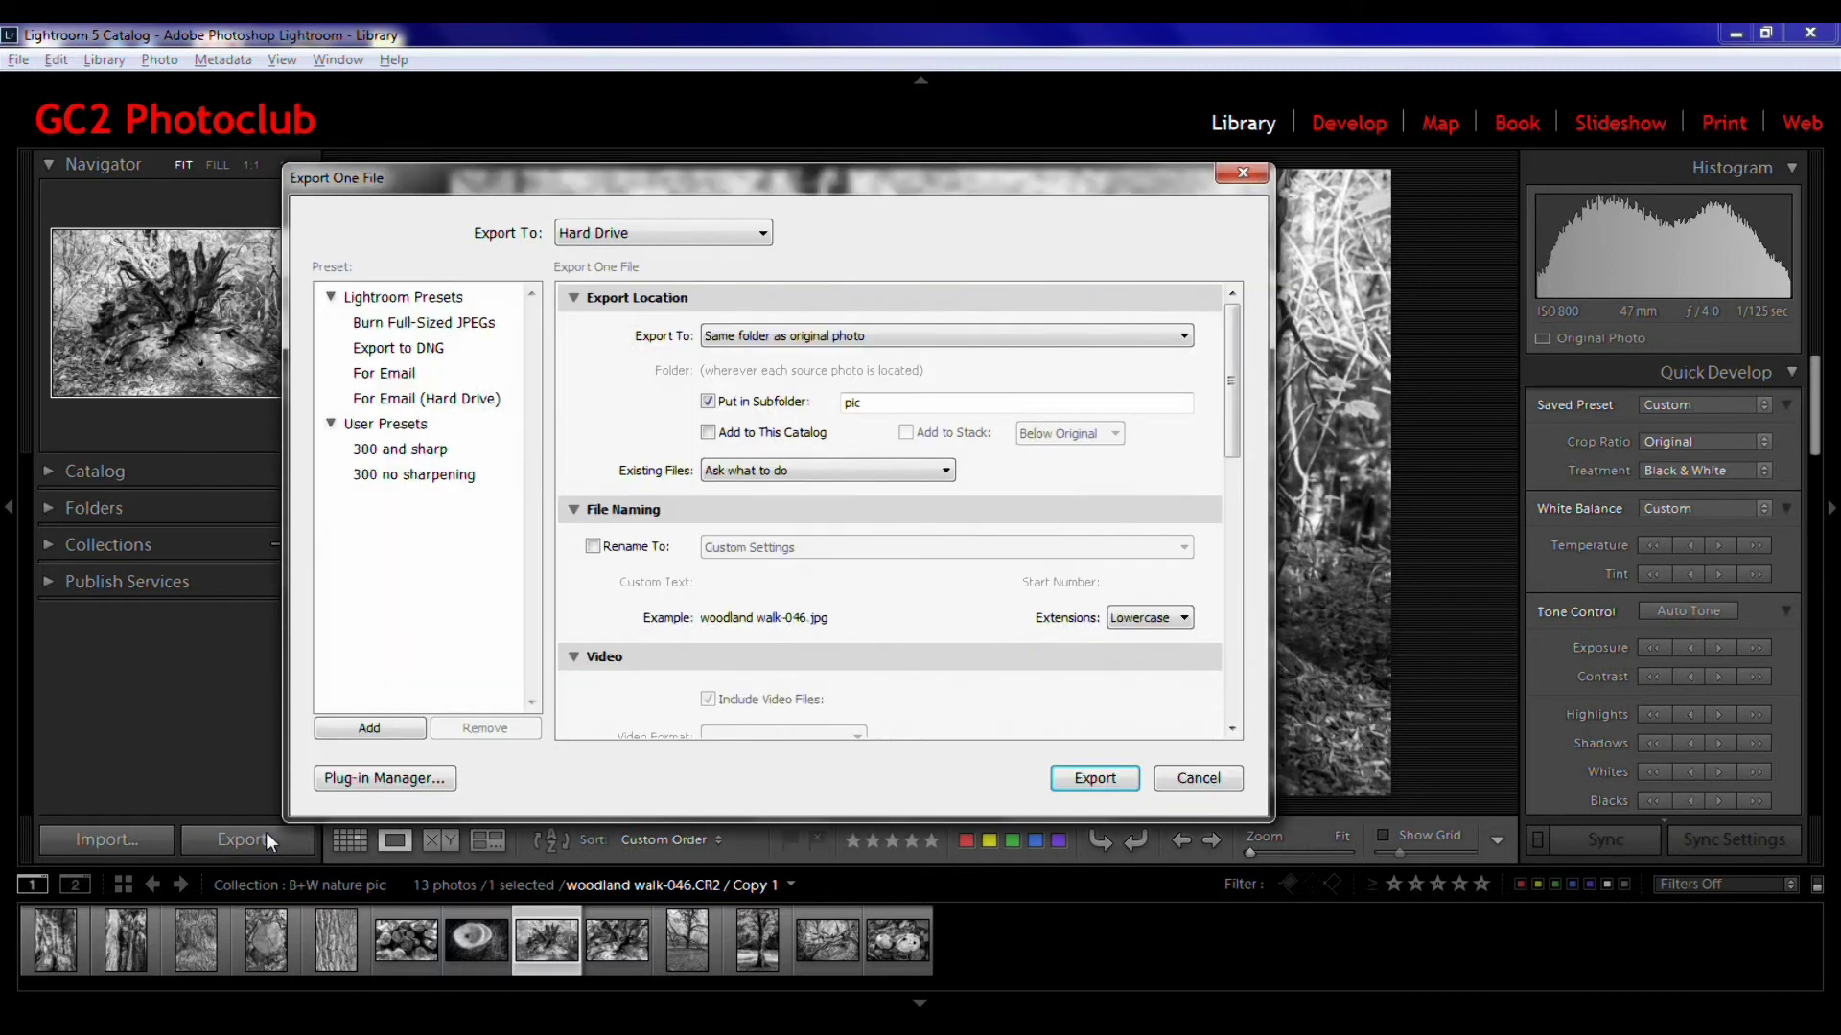
left_click_drag(1231, 359, 1241, 623)
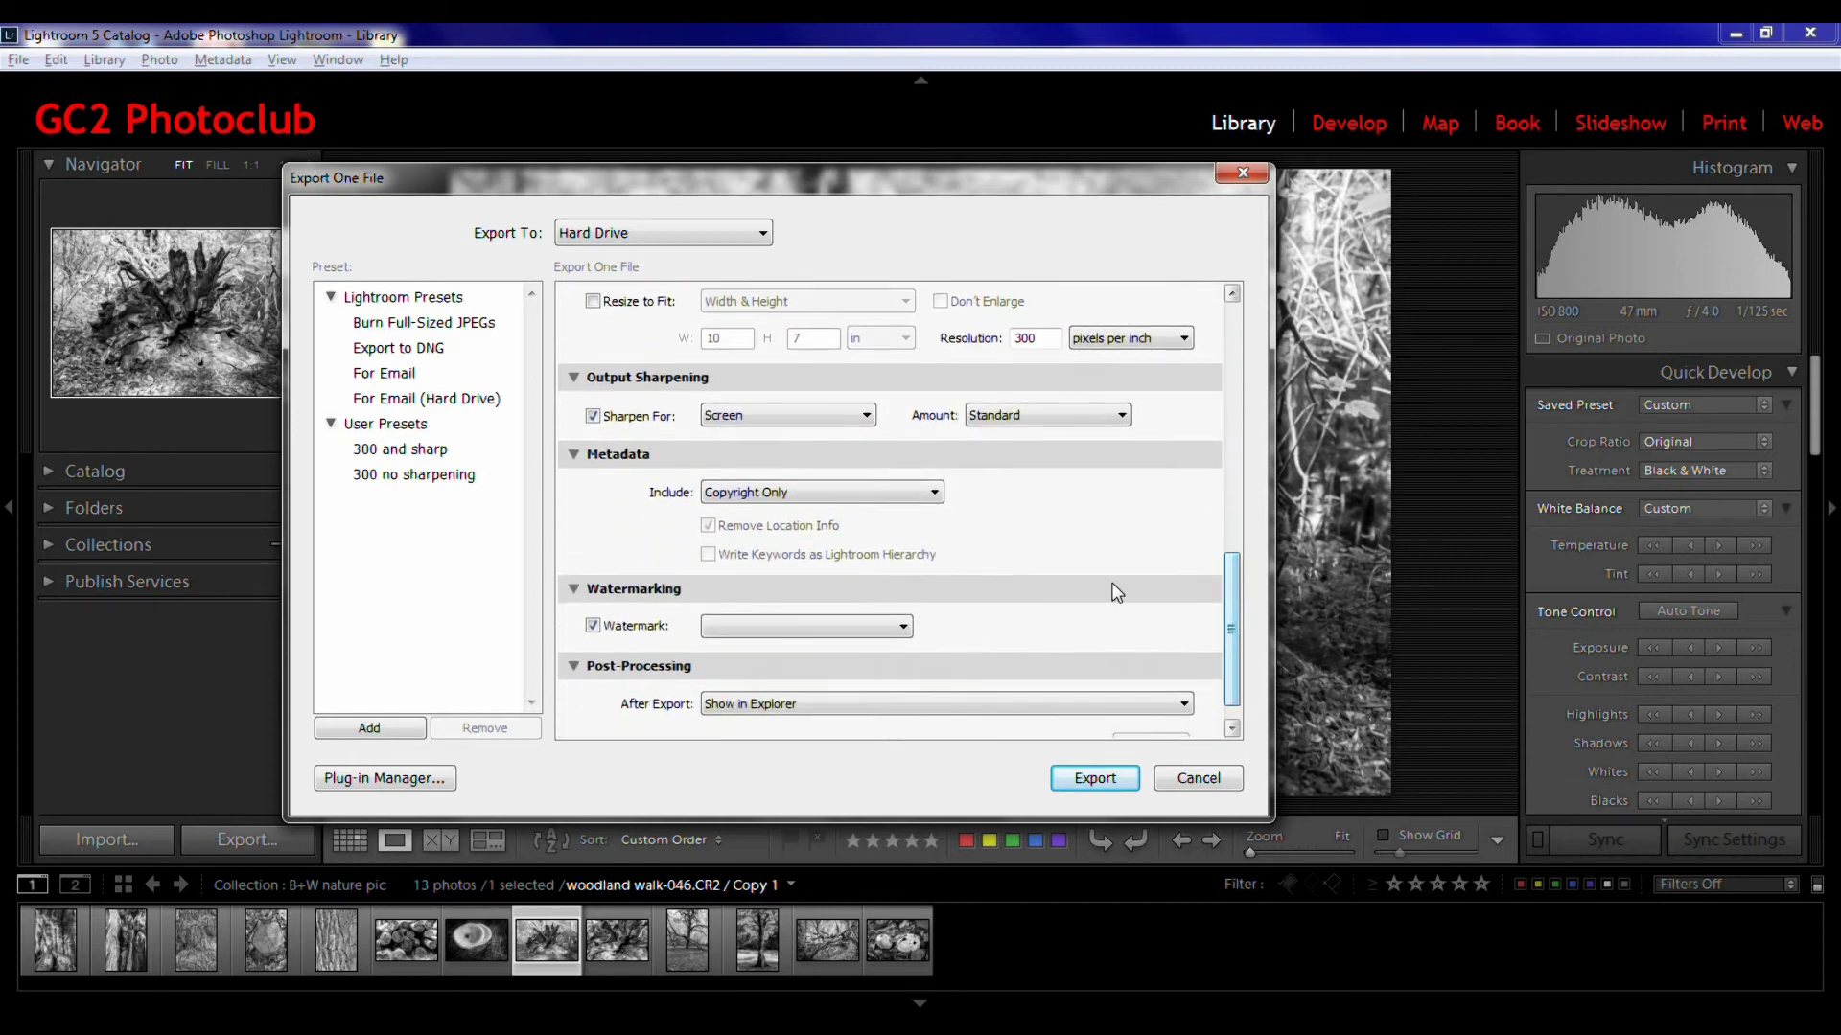
left_click(594, 627)
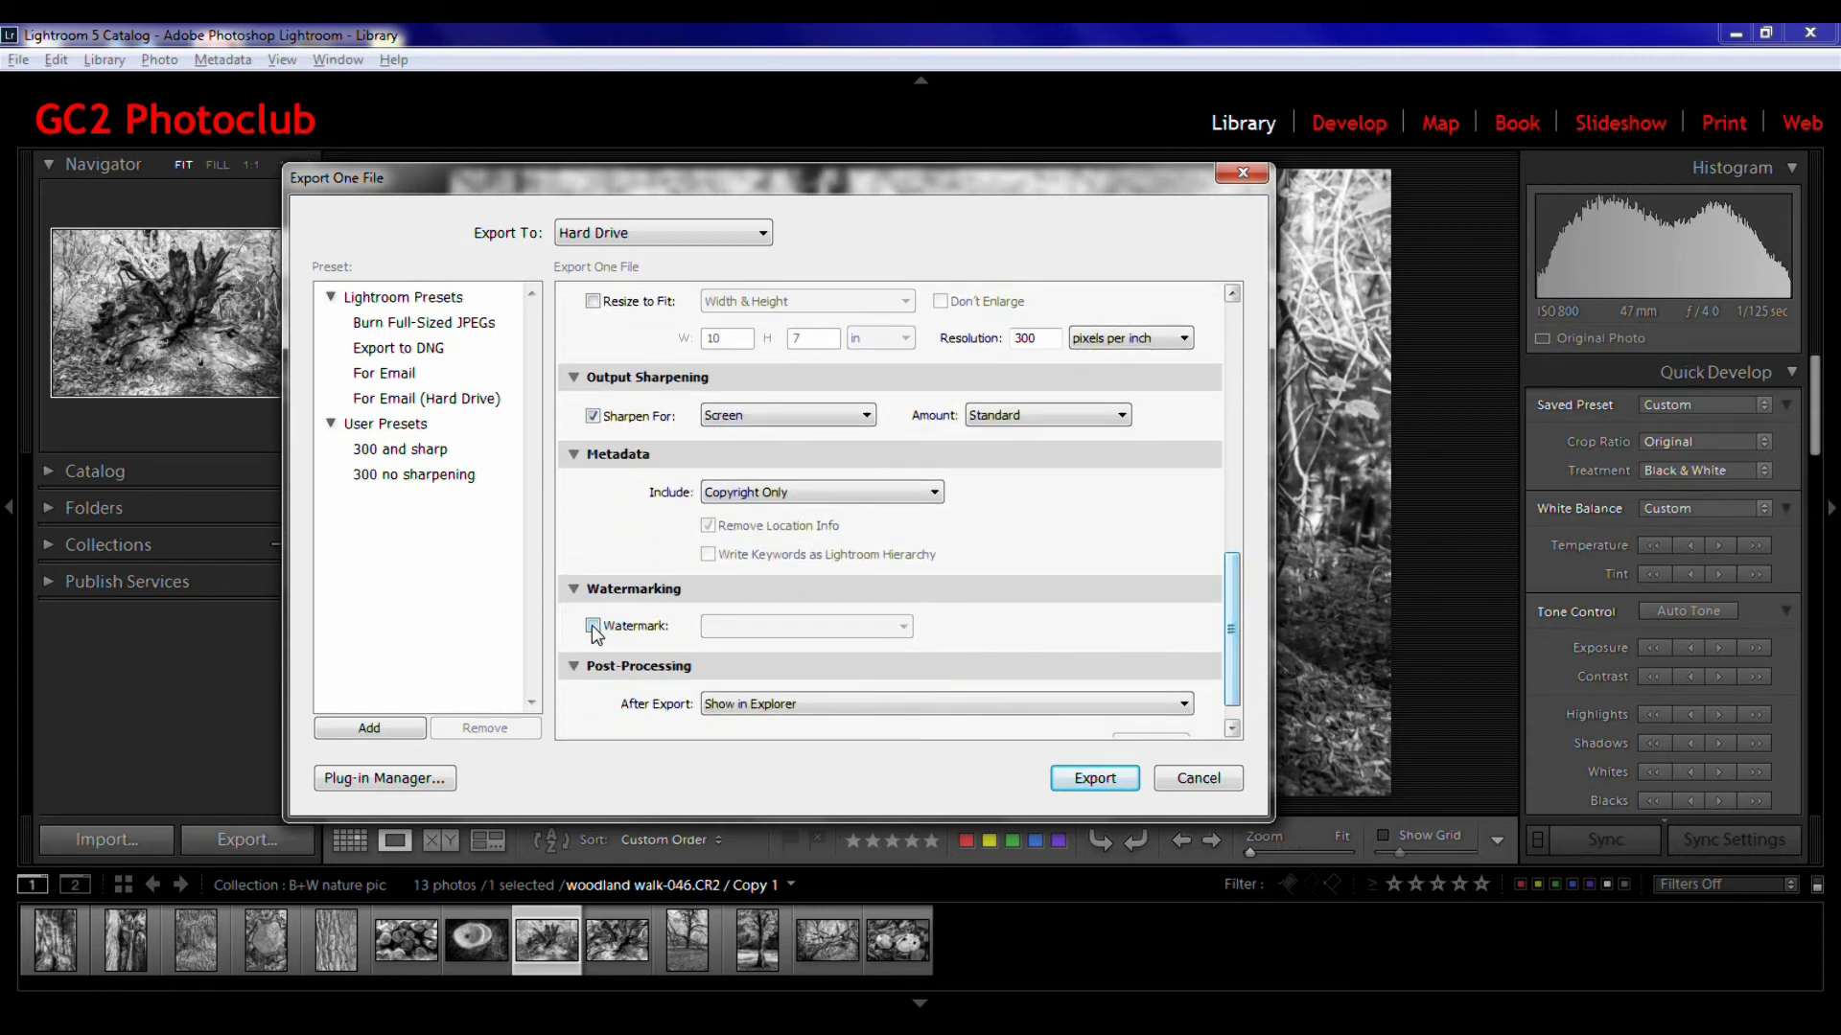
left_click(593, 627)
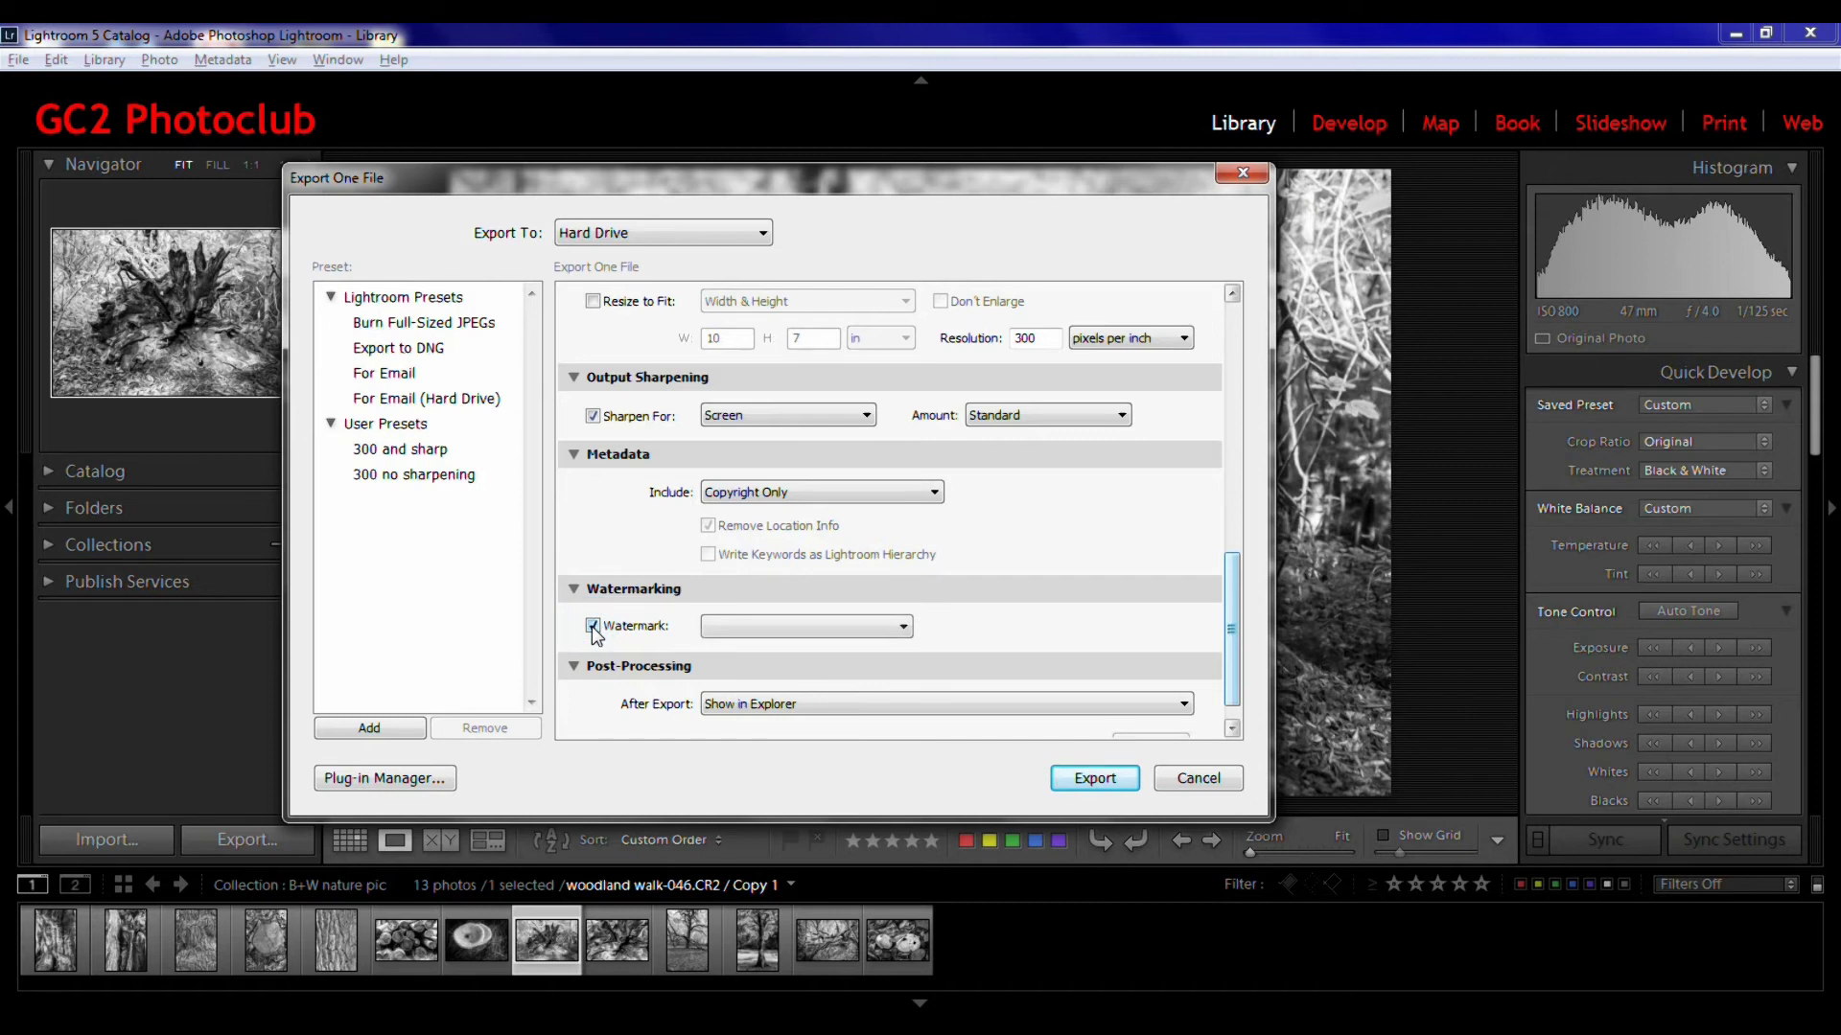
left_click(905, 628)
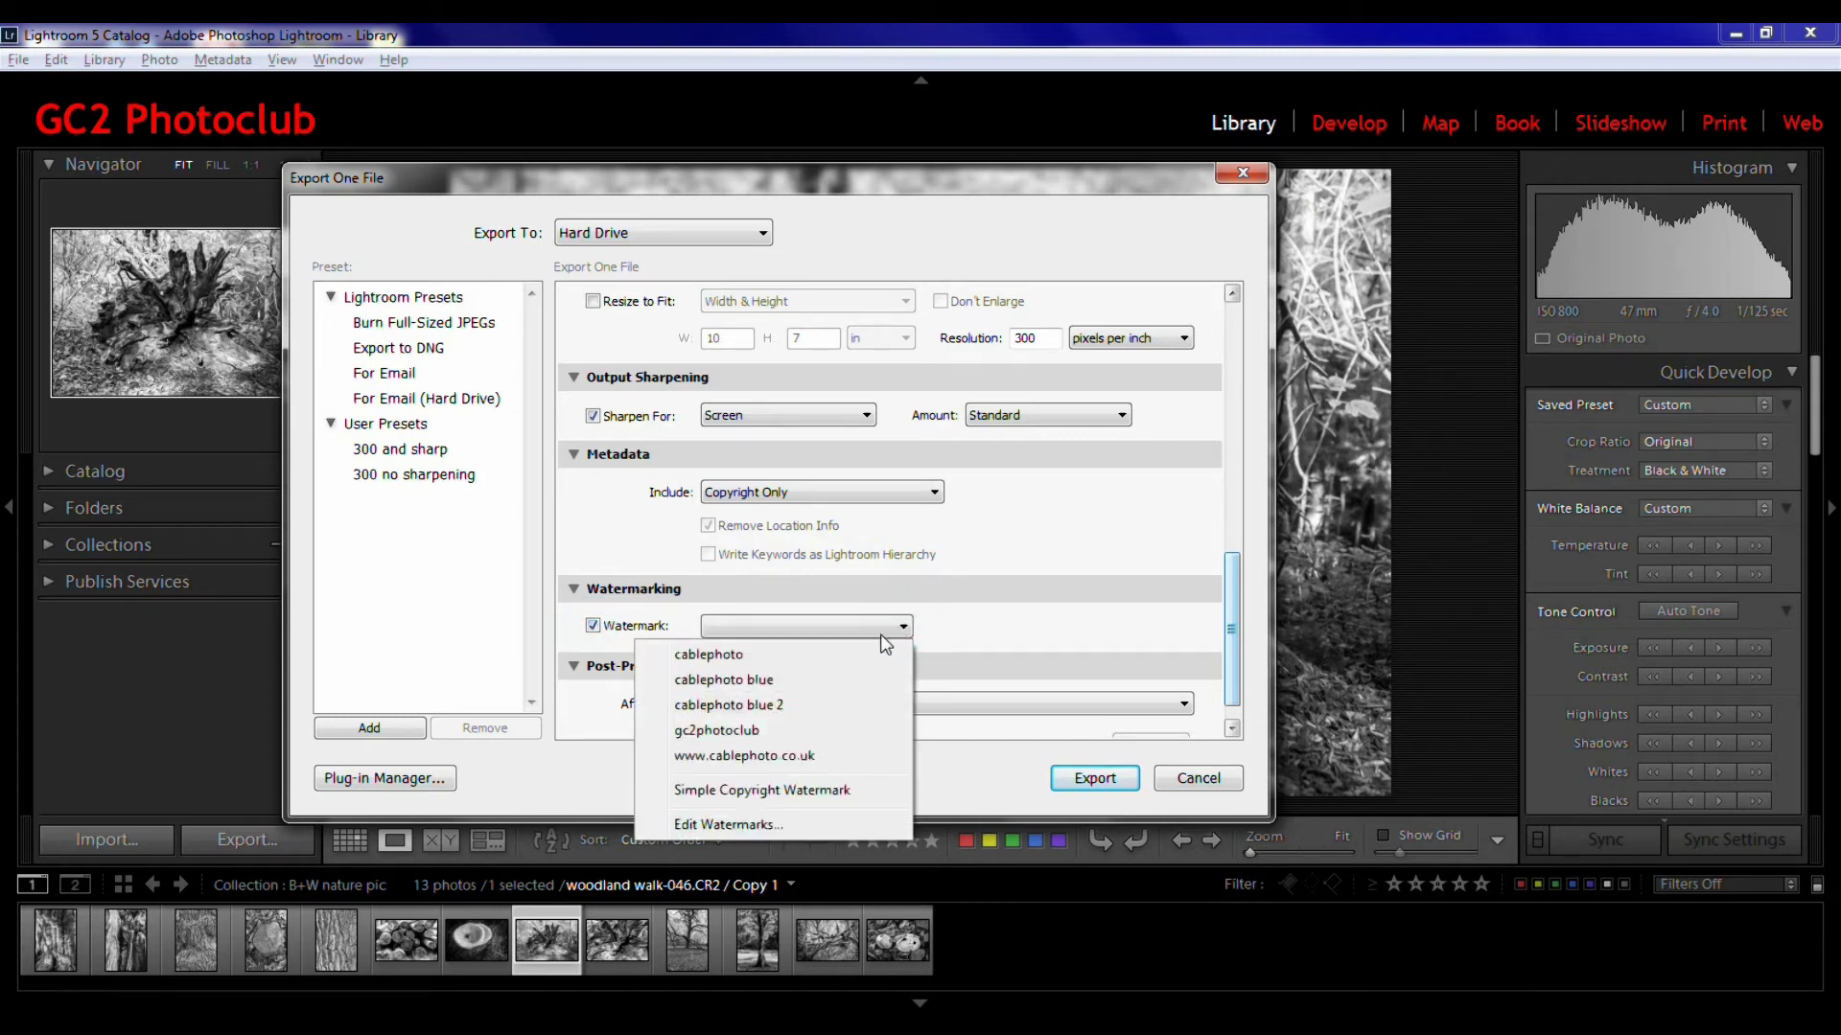
left_click(781, 734)
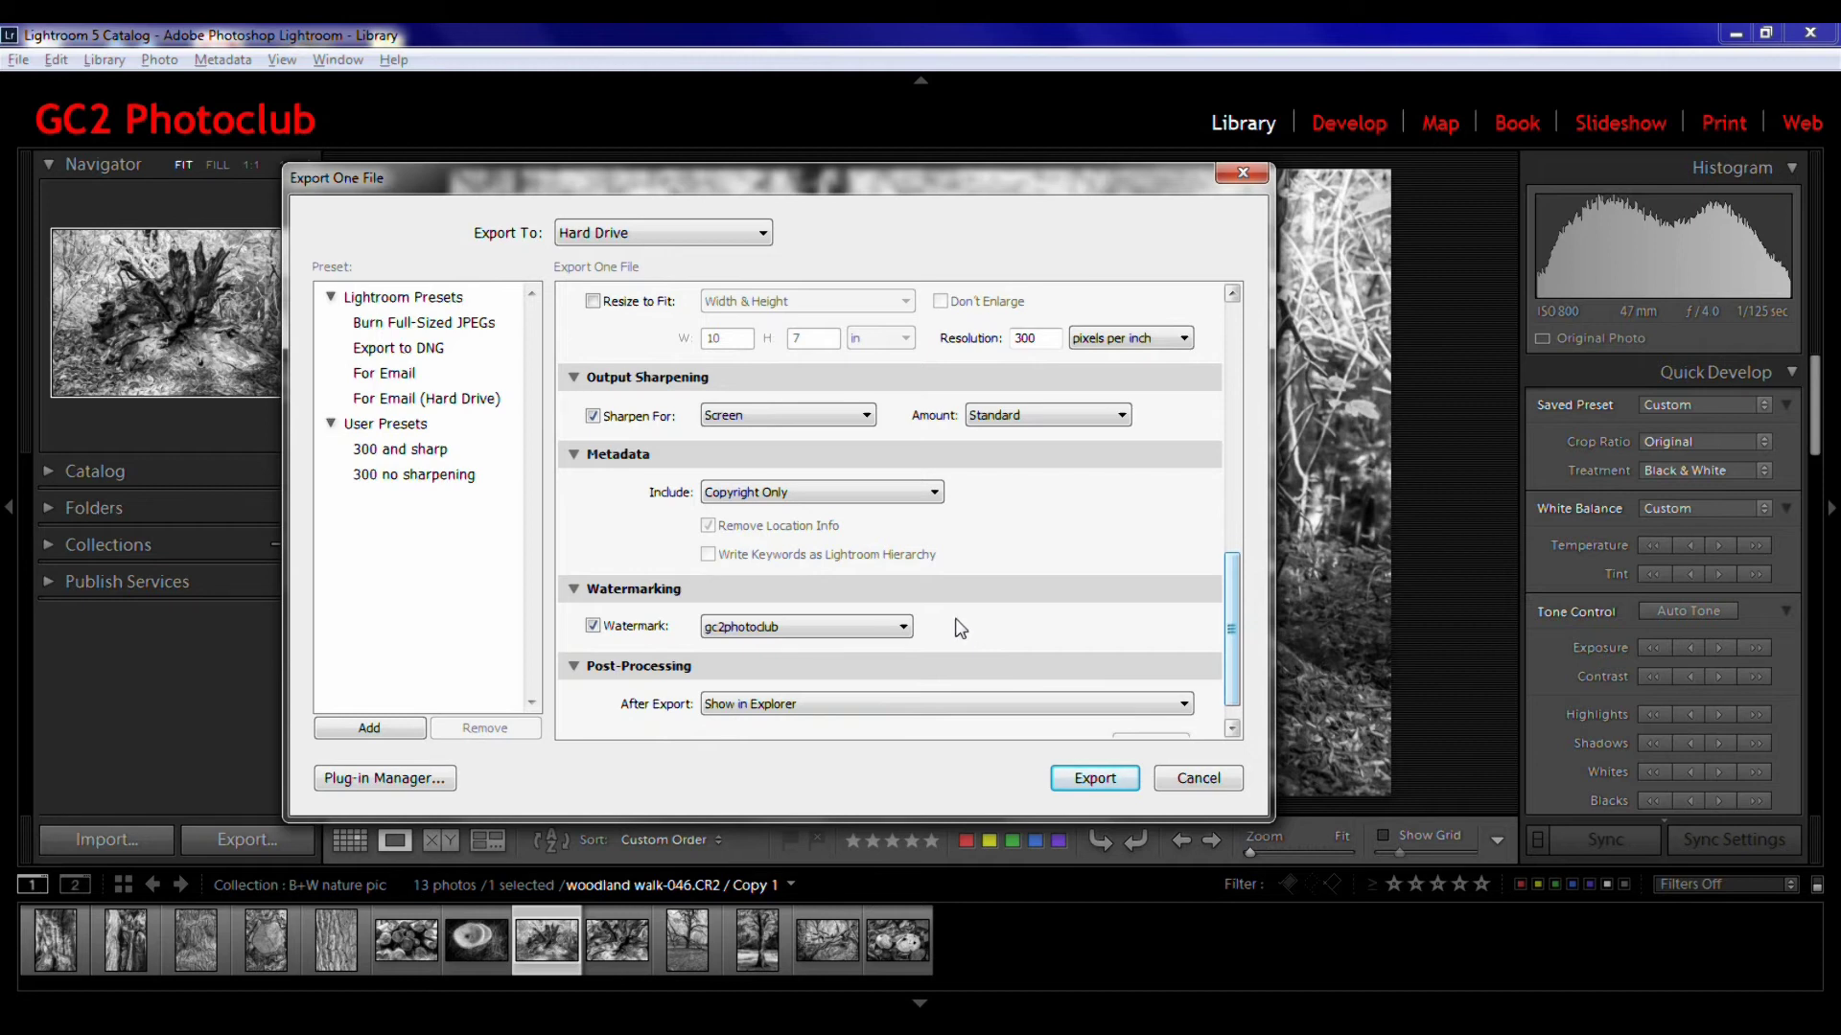
Edit the export watermark as a graphic, using the Certified_Expert_Photoshop_Lightroom_badge image from the badges folder
left_click(904, 627)
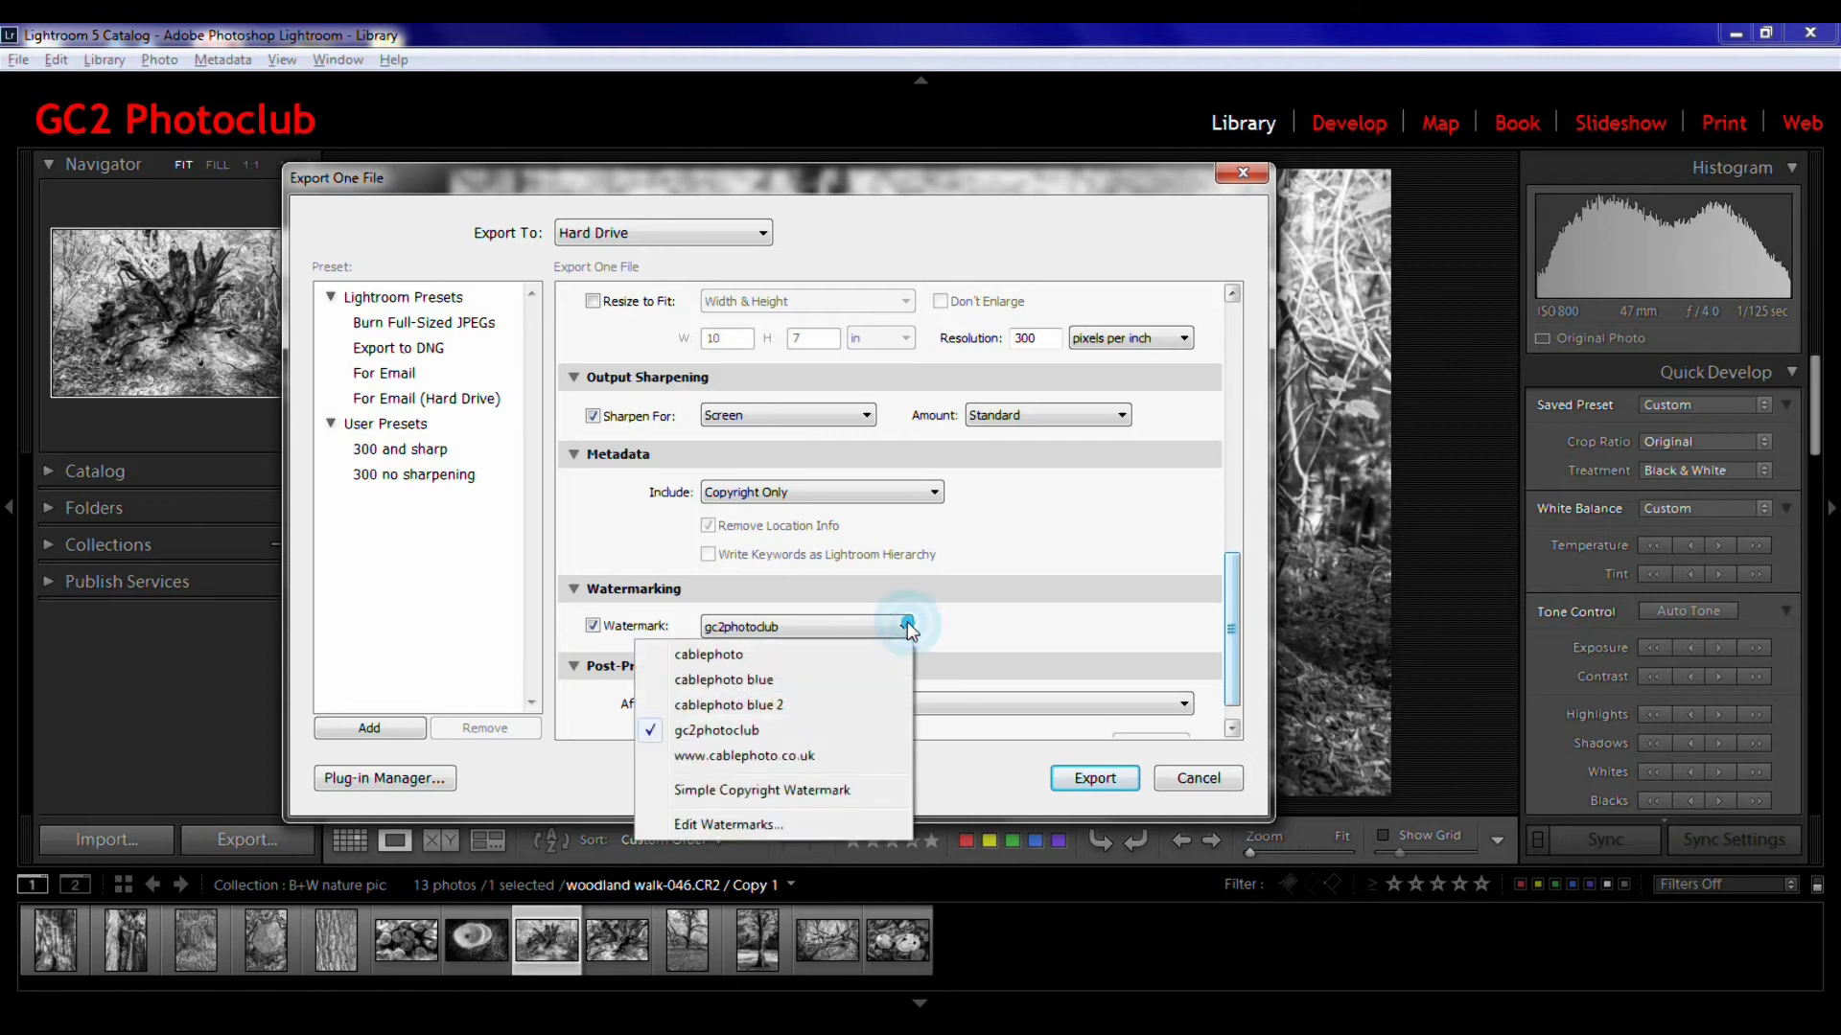
left_click(785, 826)
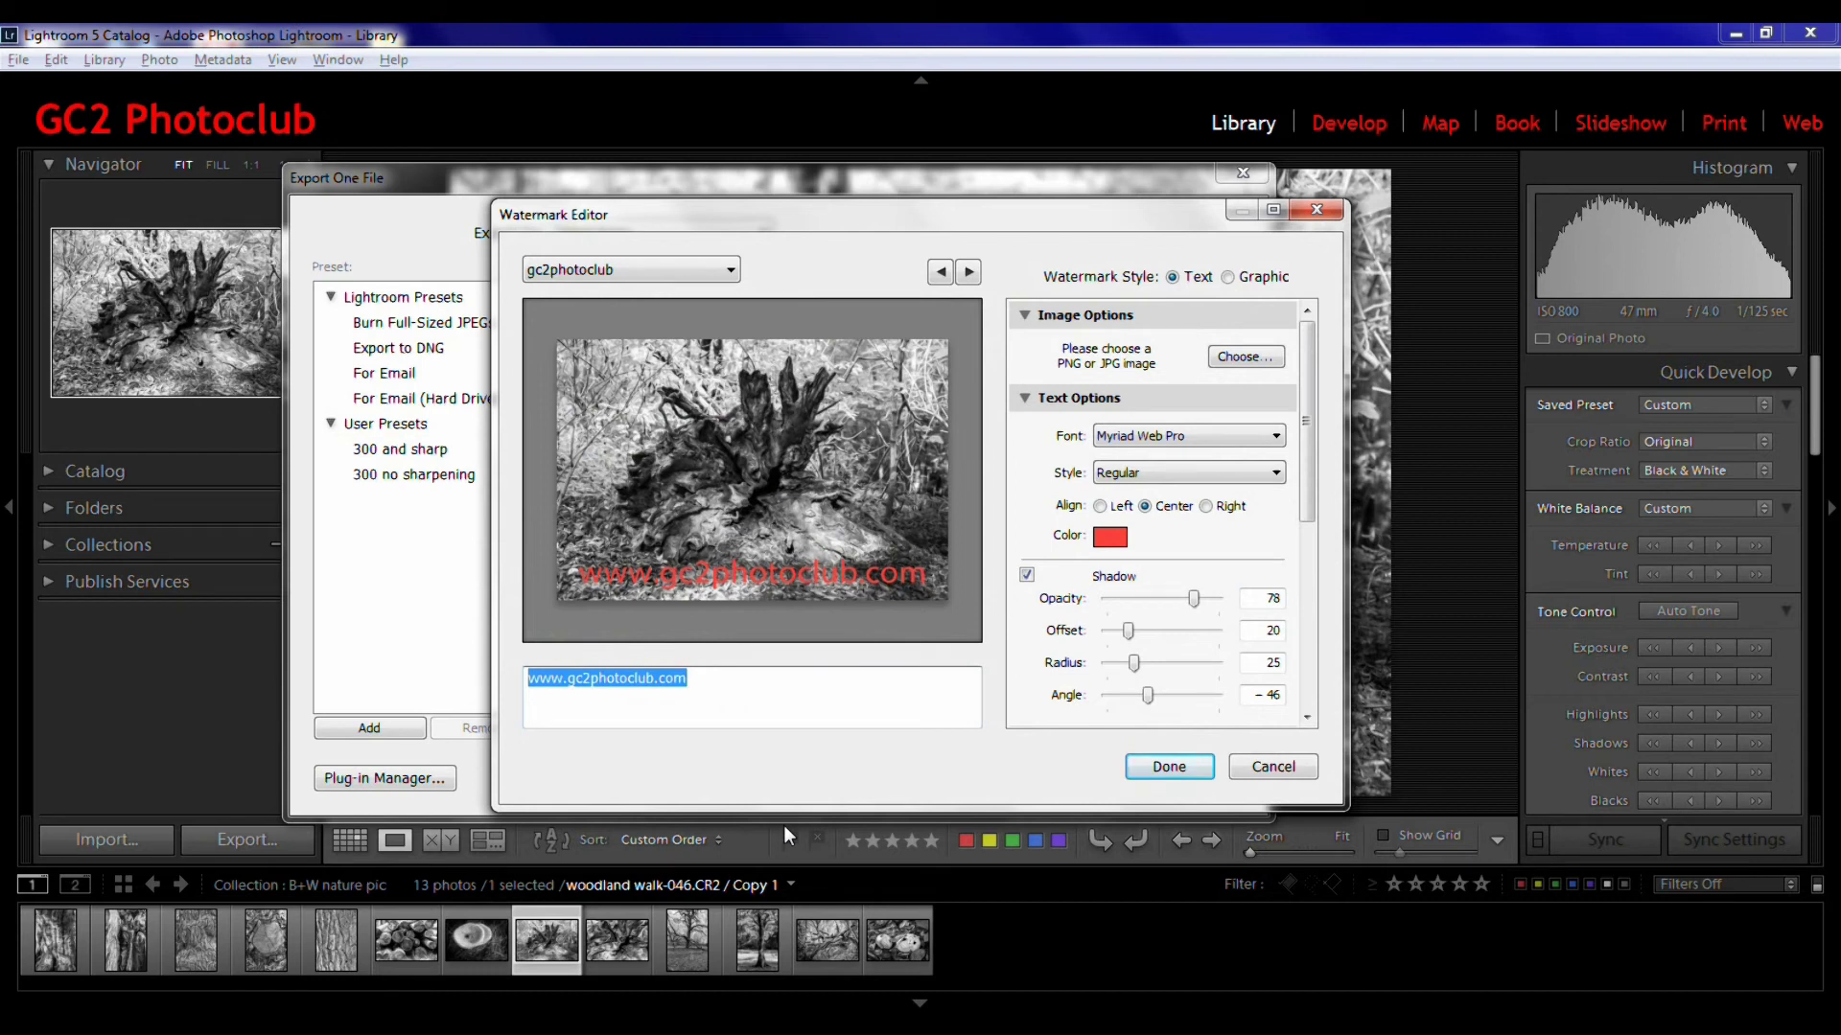
left_click(1229, 278)
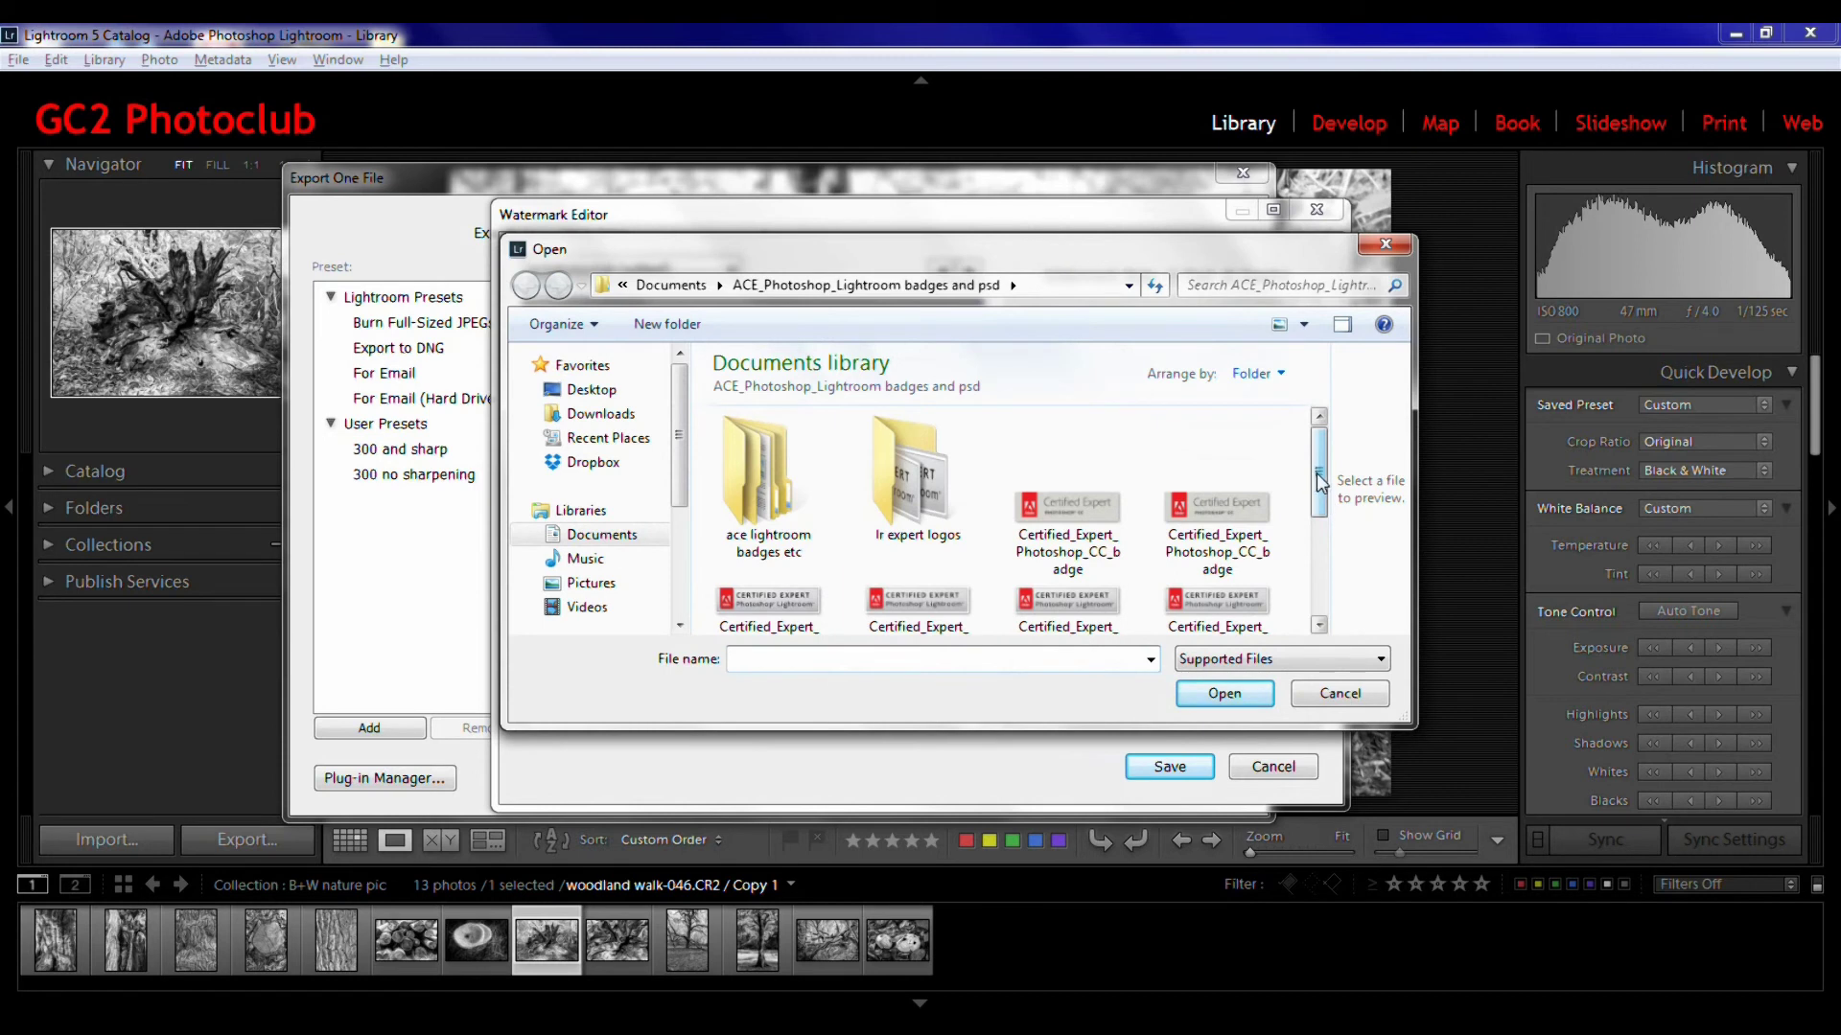
left_click_drag(1321, 489, 1321, 529)
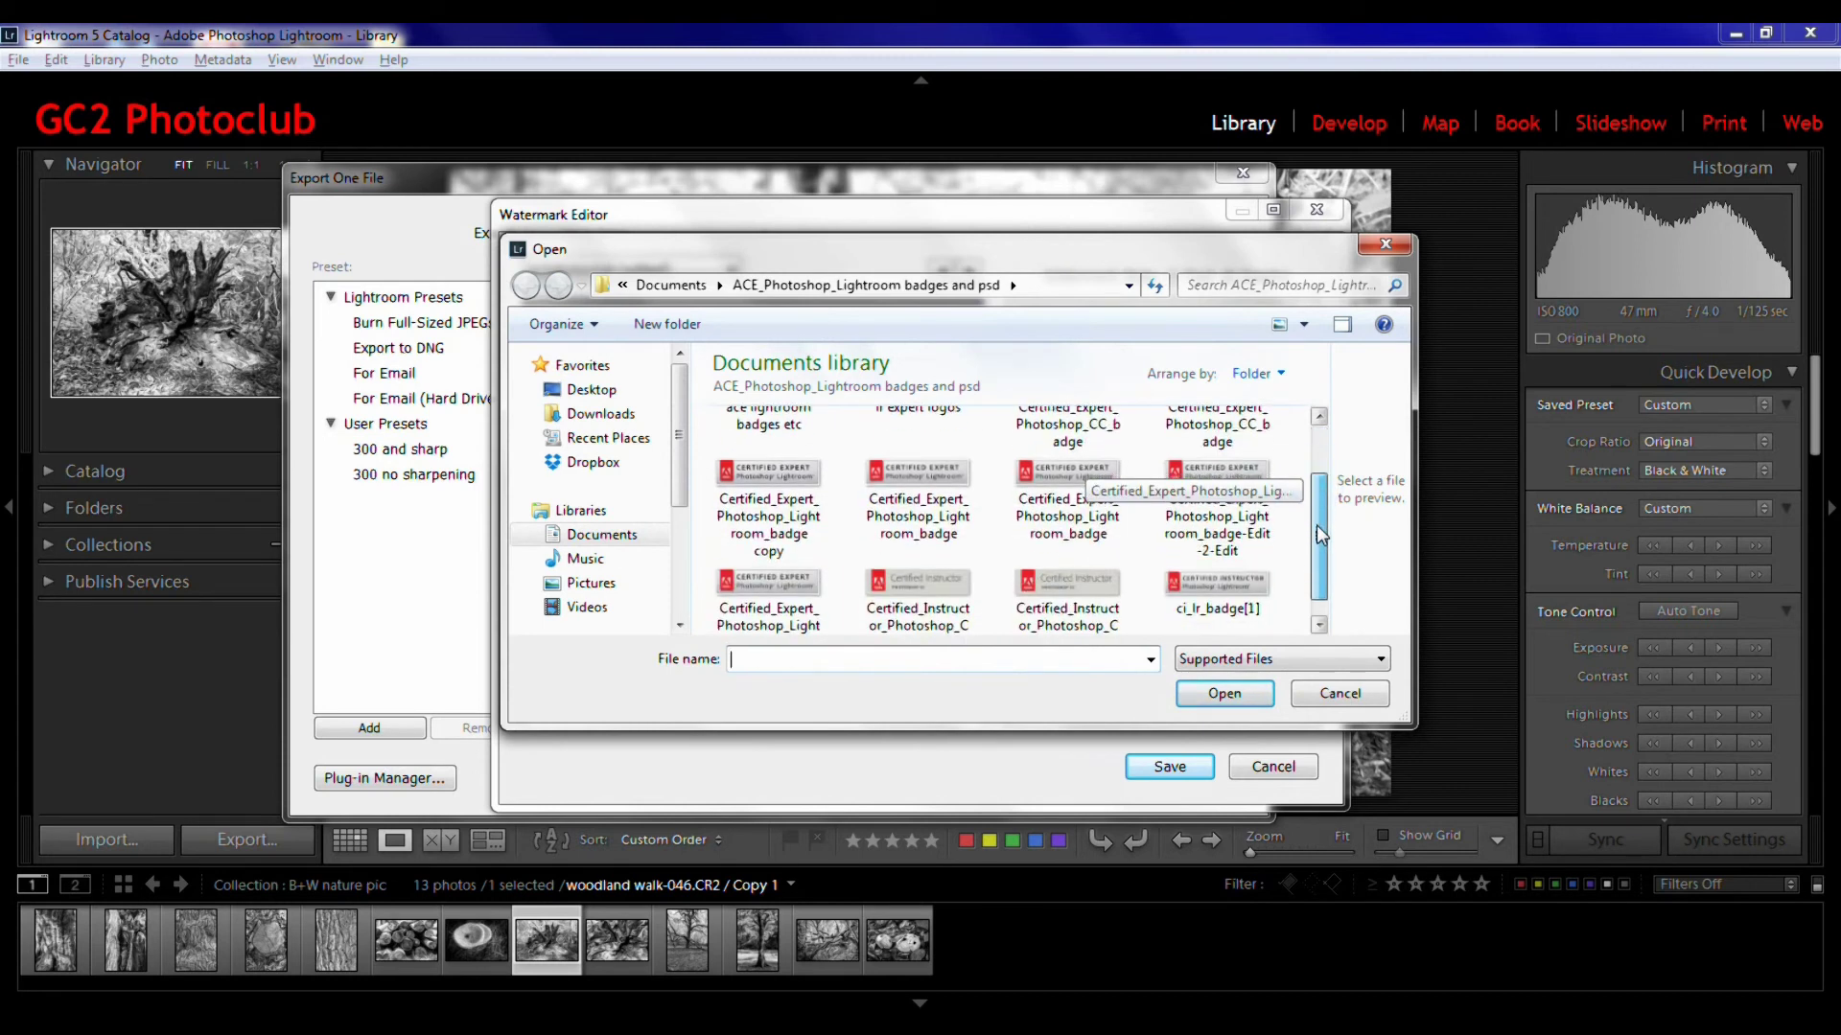
left_click(1070, 491)
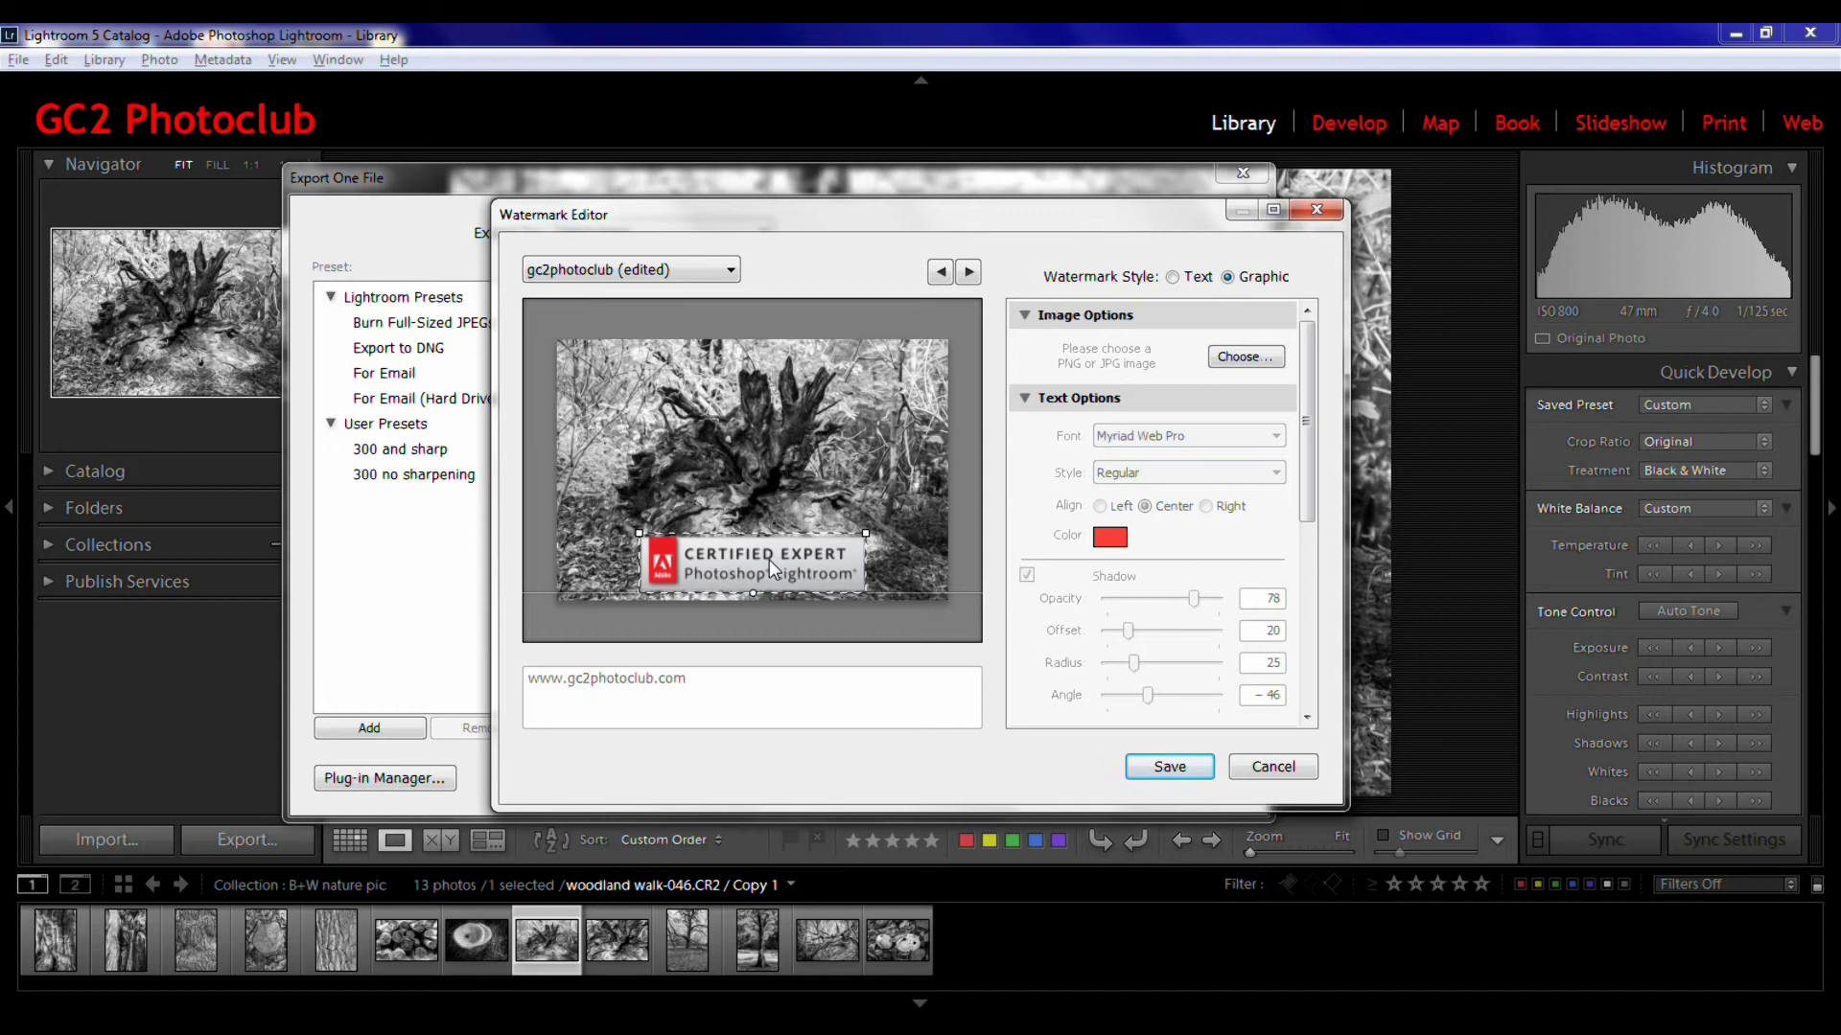
Set the badge watermark's proportional size to 53 and its opacity to 60
mouse_move(865, 533)
left_mouse_down()
mouse_move(911, 526)
mouse_move(861, 540)
mouse_move(874, 528)
left_mouse_up()
left_click_drag(1305, 422, 1309, 575)
left_click_drag(1132, 553, 1153, 563)
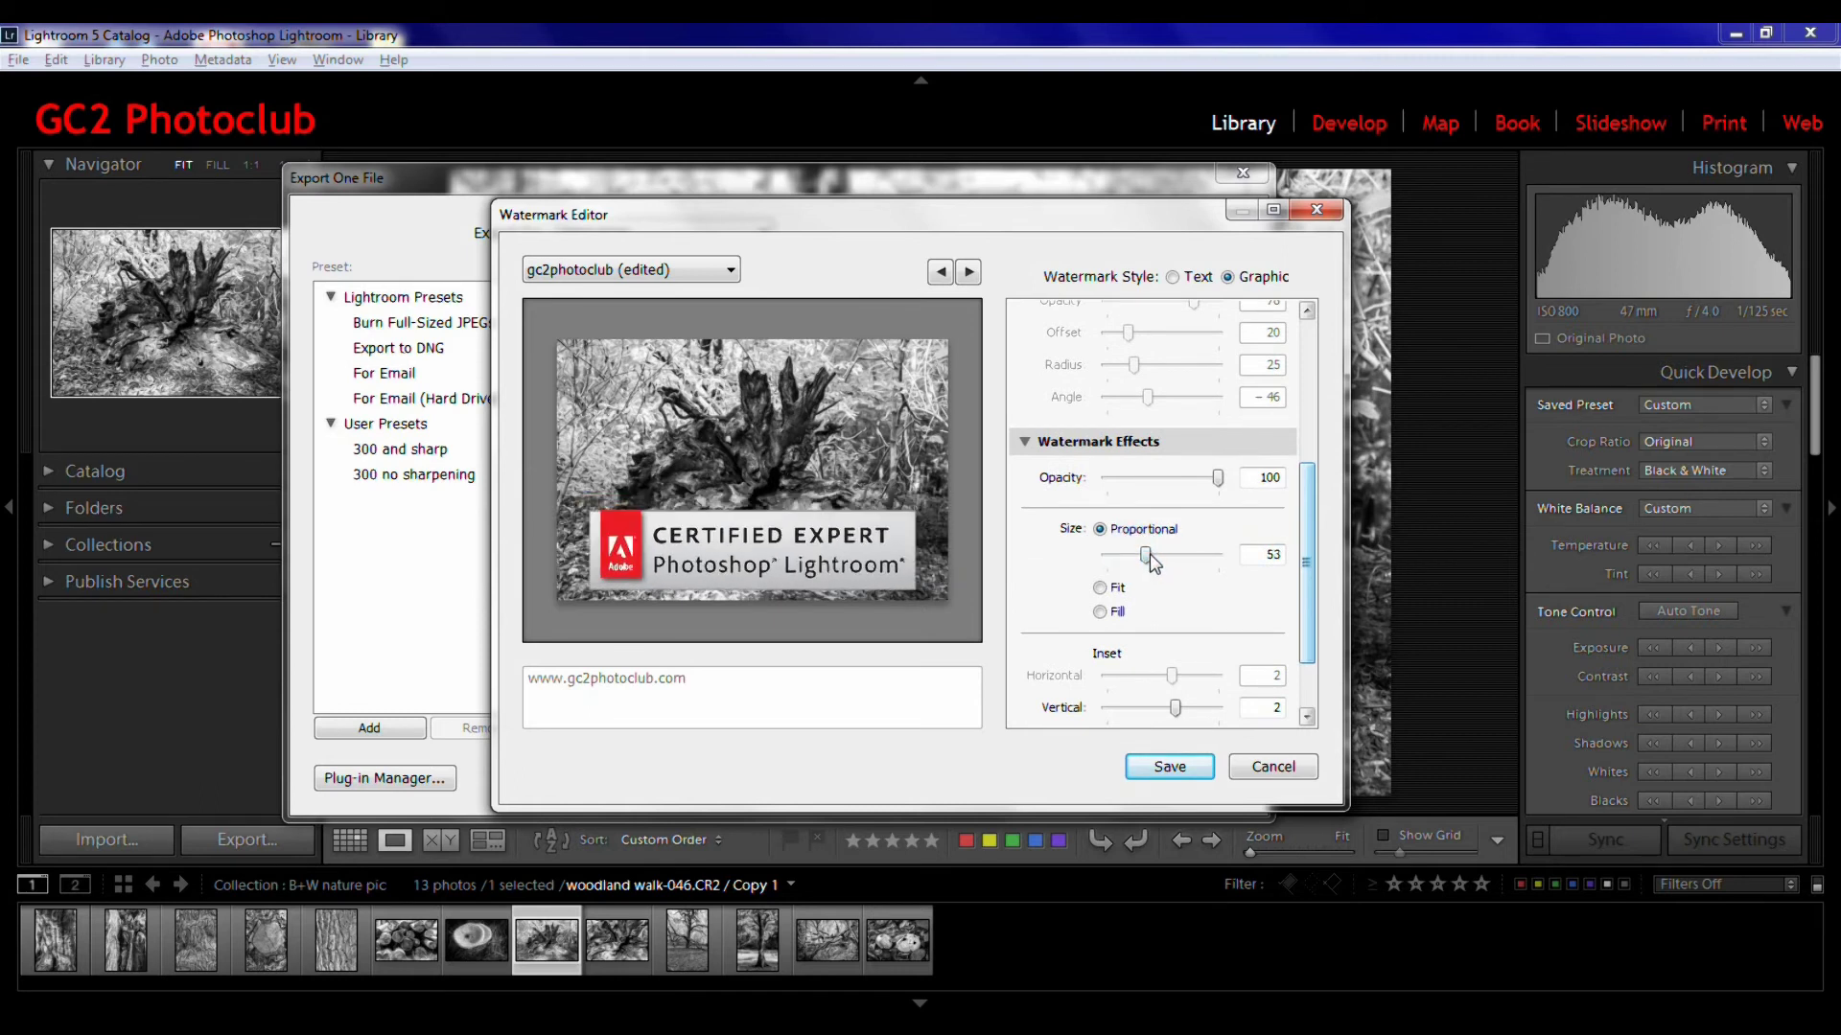
left_click_drag(1218, 477, 1175, 489)
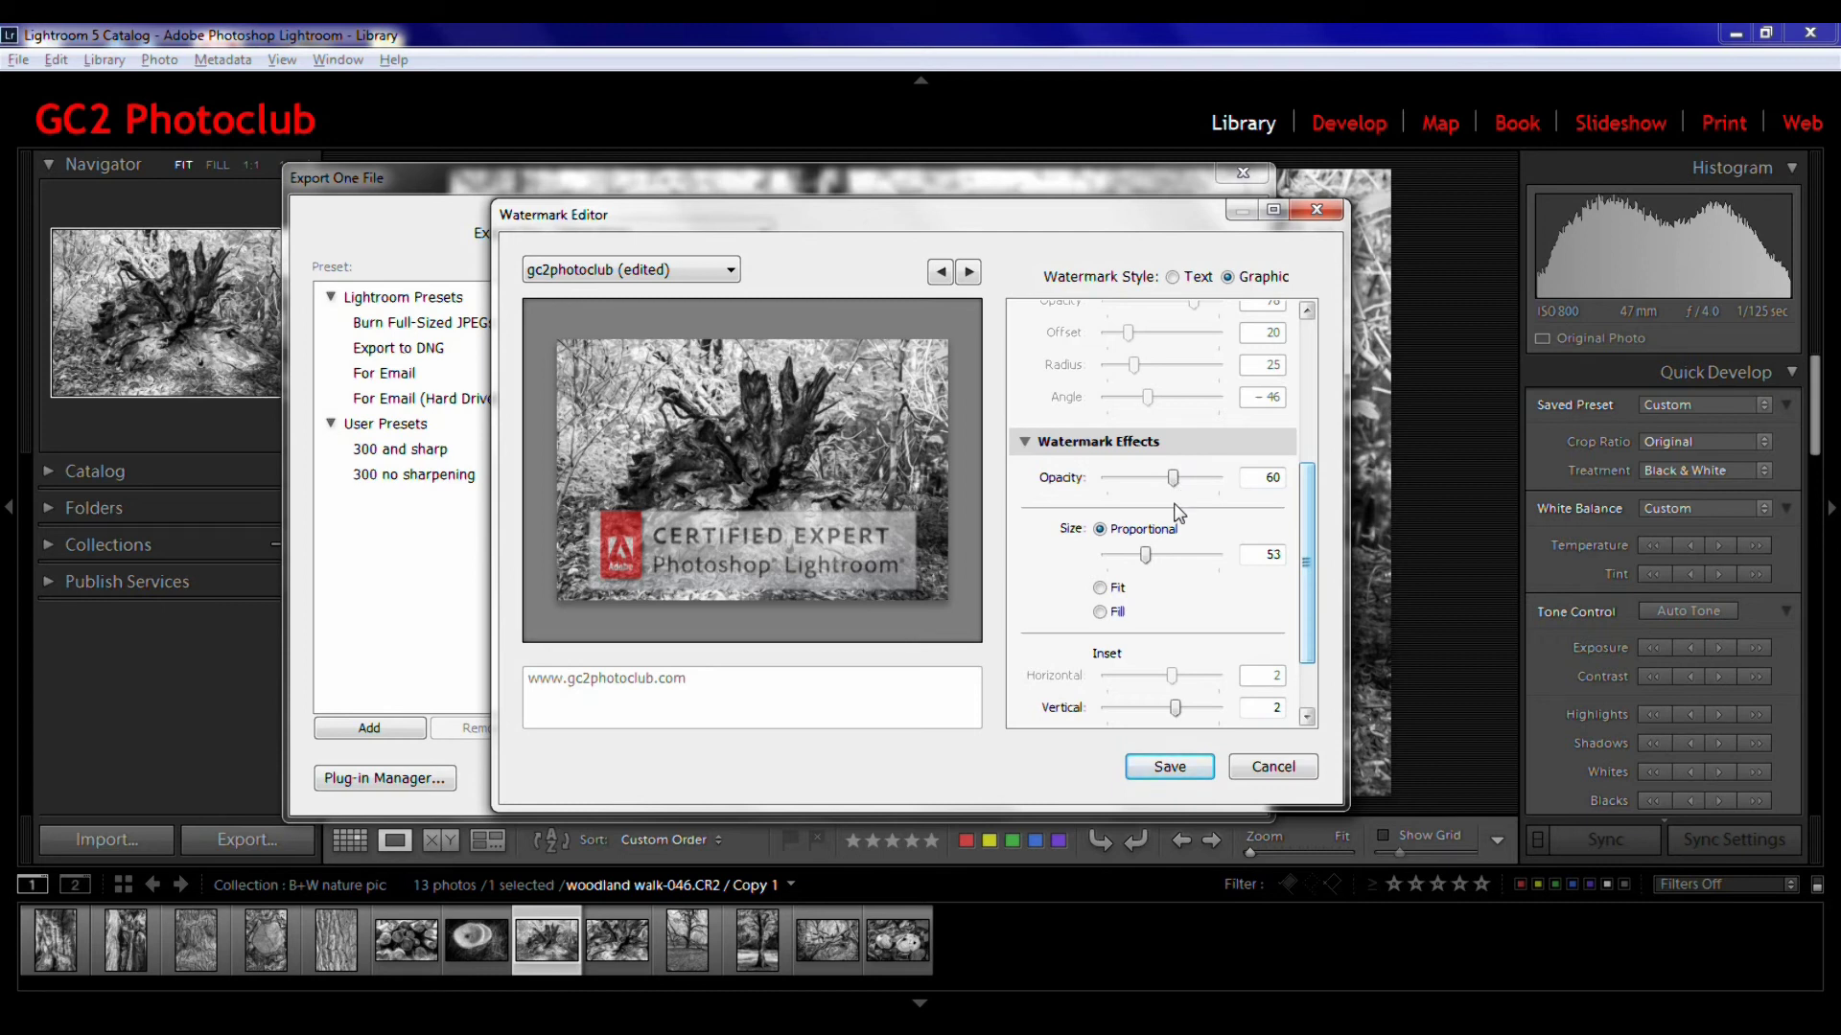
Save the graphic watermark as a new preset named lightroom badge
left_click(1171, 767)
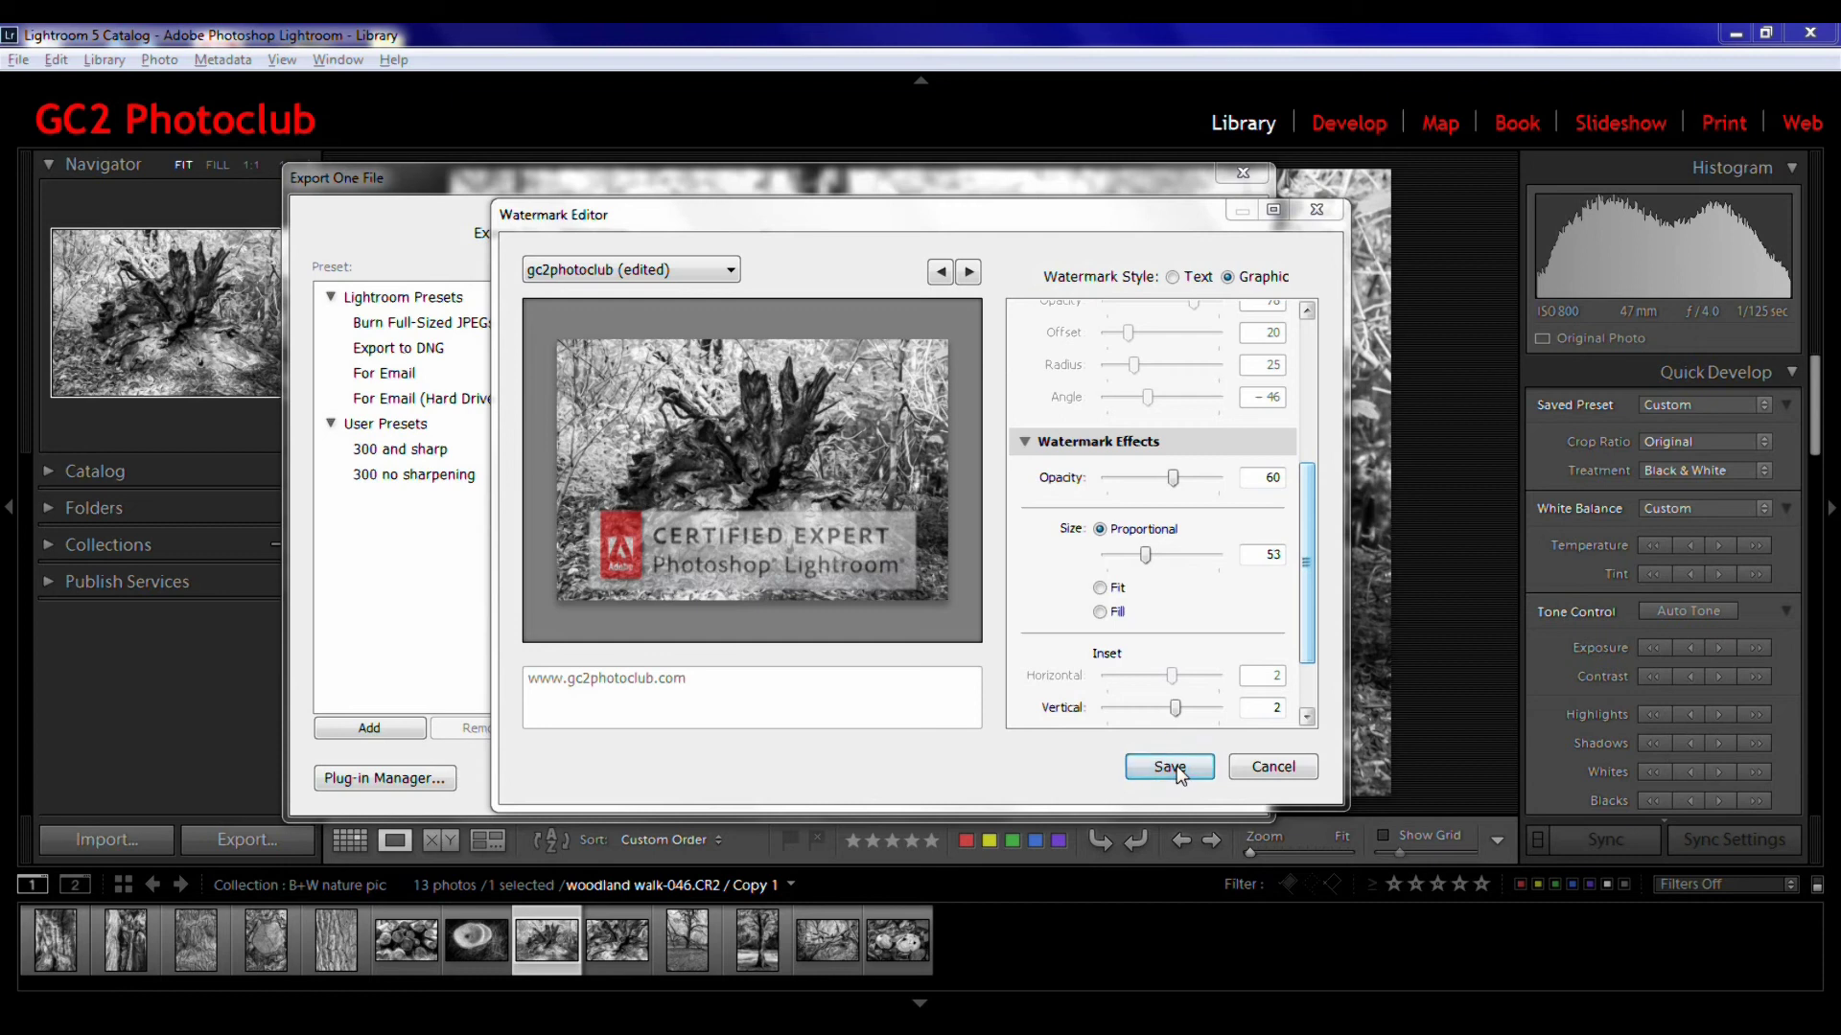
left_click(1170, 767)
left_click(947, 486)
key("BackSpace")
key("BackSpace")
key("BackSpace")
key("BackSpace")
key("BackSpace")
key("BackSpace")
key("BackSpace")
key("BackSpace")
key("BackSpace")
key("BackSpace")
key("BackSpace")
key("BackSpace")
key("BackSpace")
key("BackSpace")
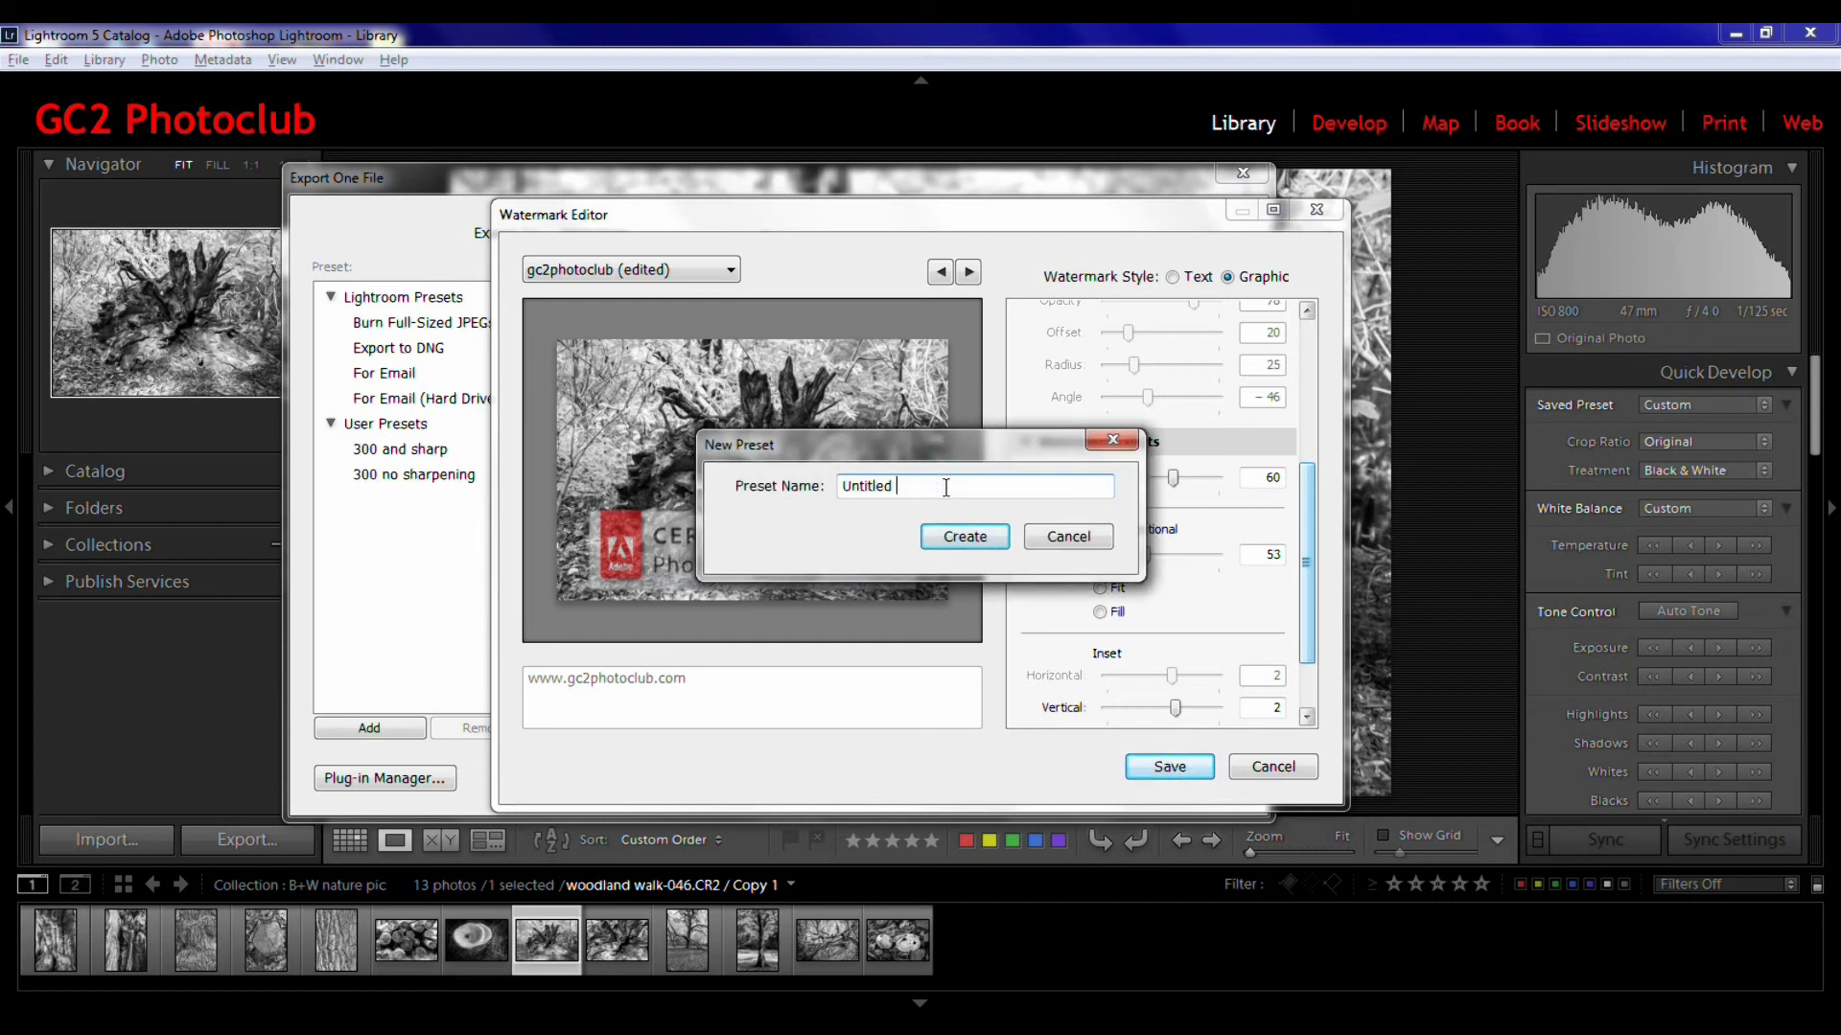
type("lightroom badge")
left_click(962, 539)
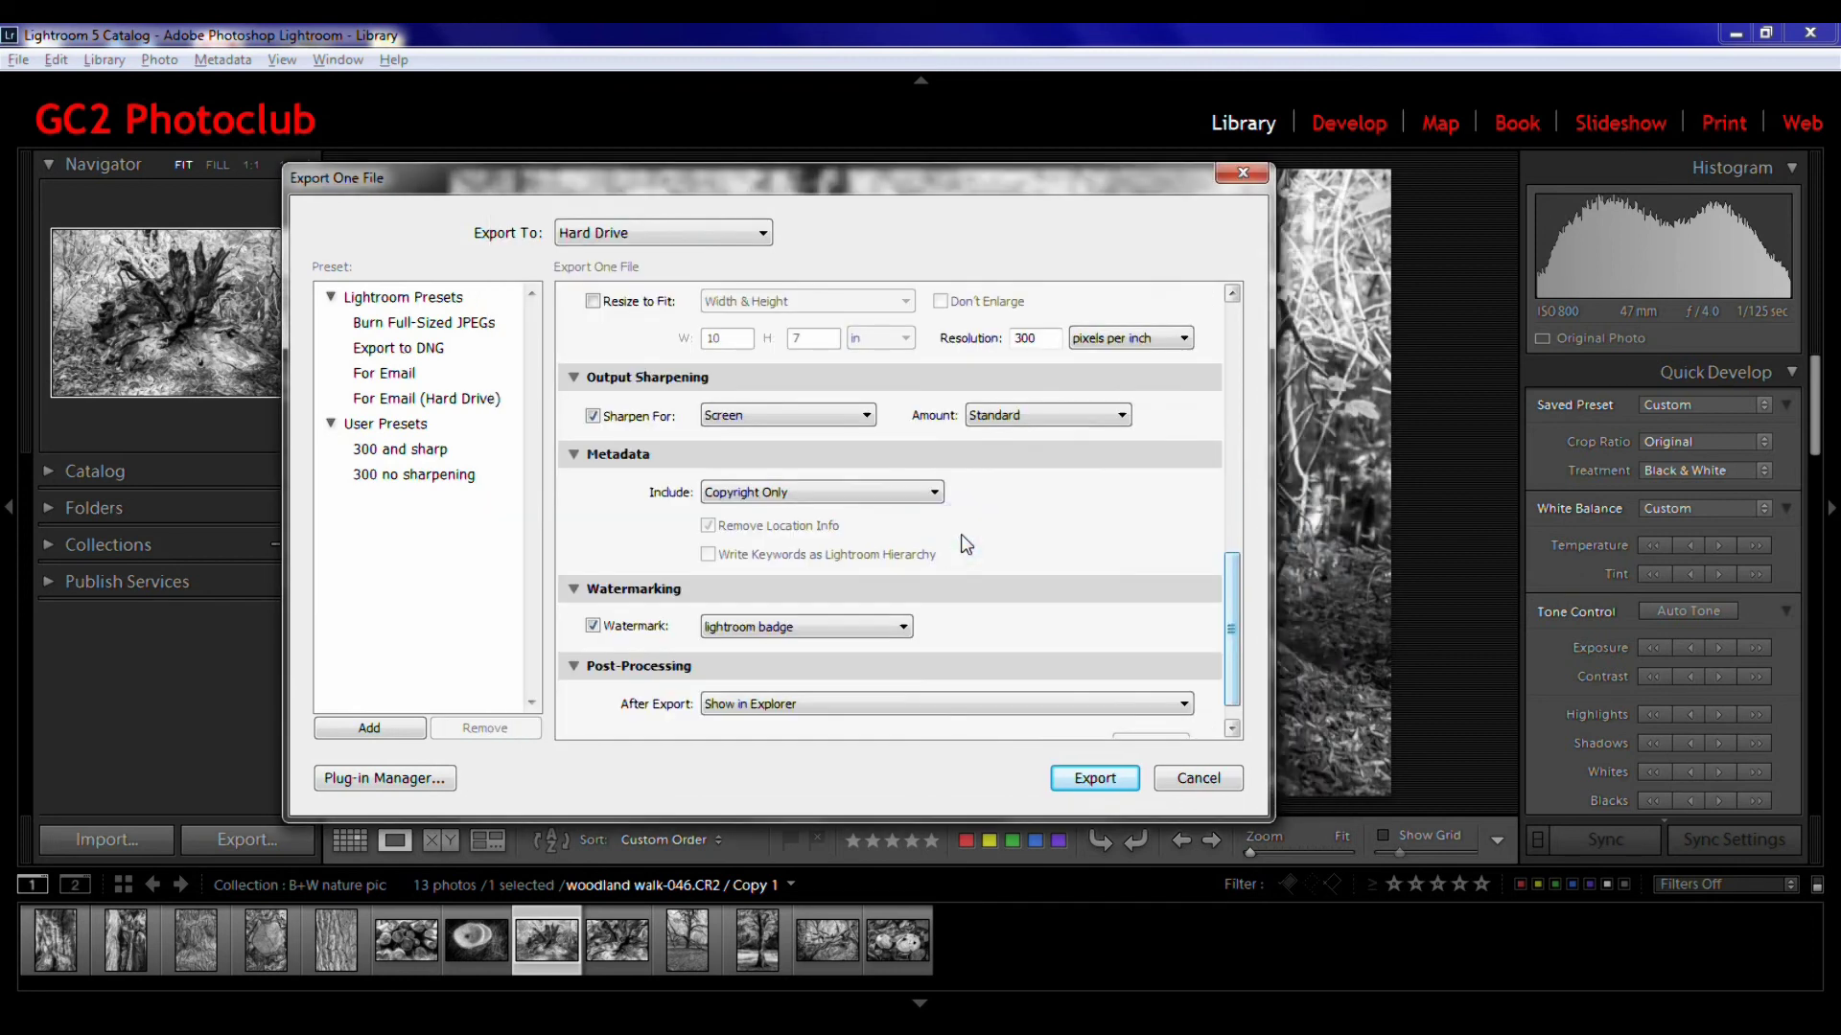